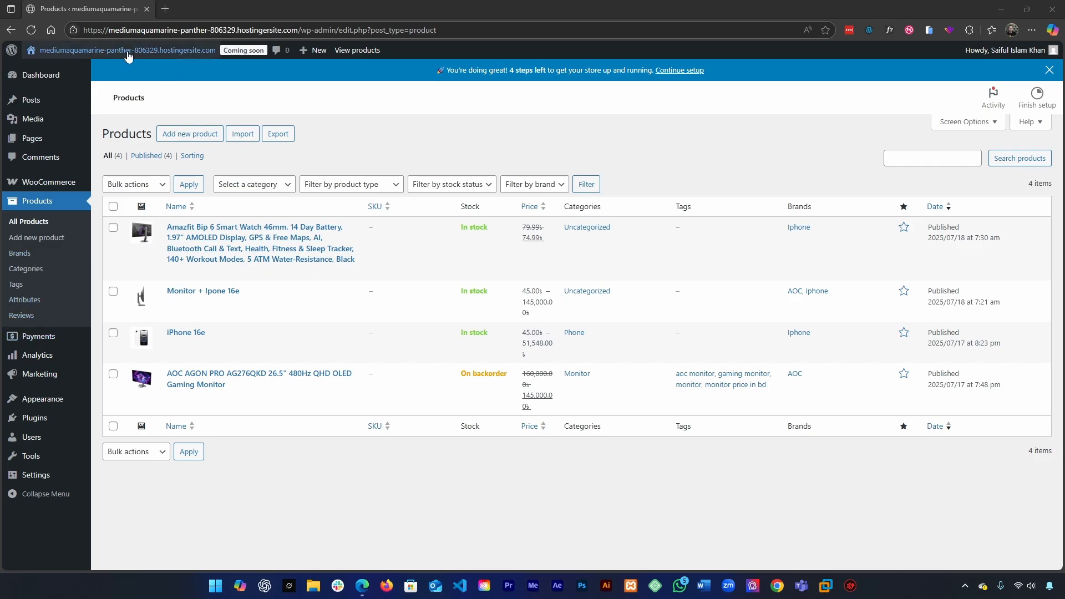
# Step: Open the storefront's shop page in a new tab, view the AOC AGON PRO monitor's product page, and return to the shop
pyautogui.moveTo(128, 51)
pyautogui.click(73, 85)
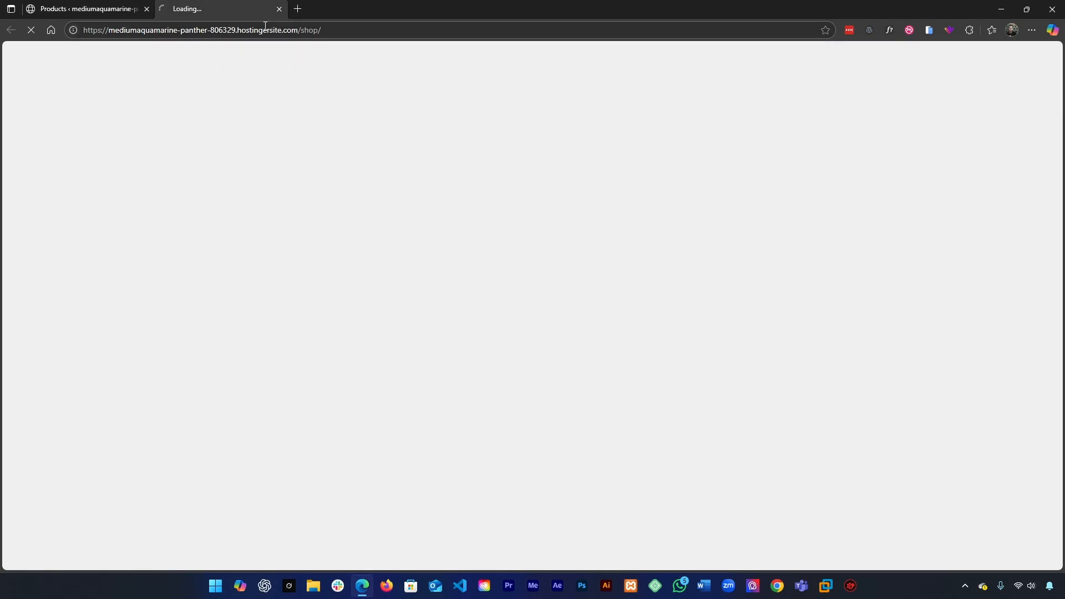
pyautogui.scroll(-3, 674, 180)
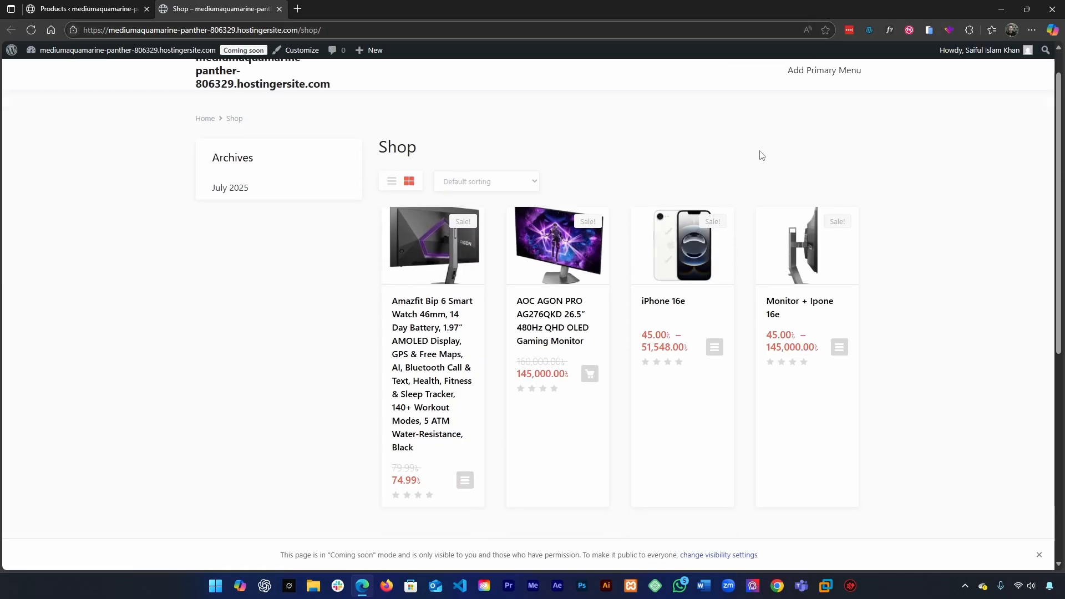
pyautogui.scroll(3, 605, 396)
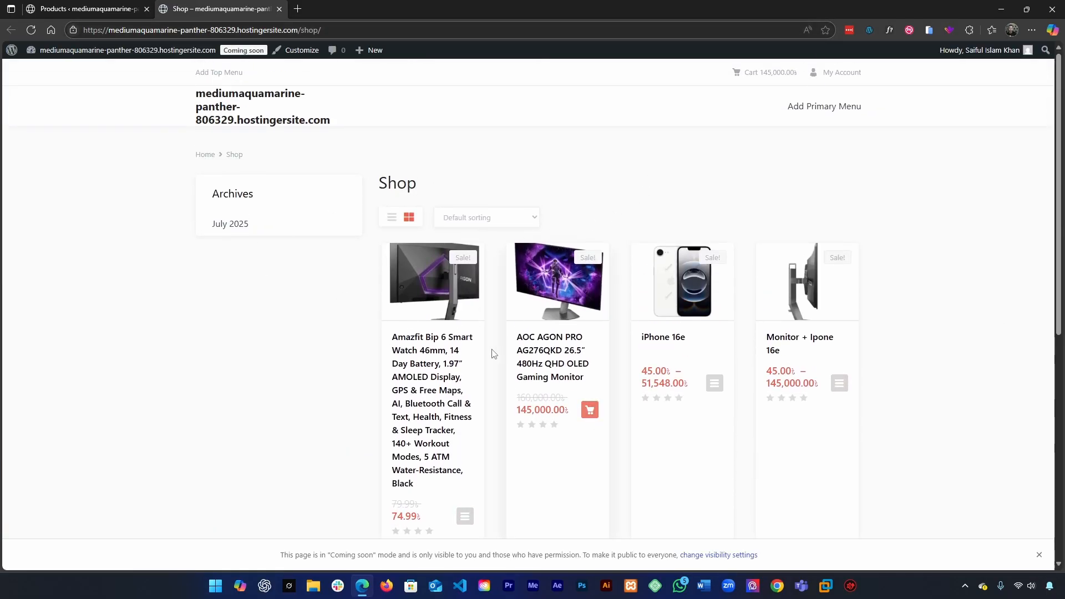
pyautogui.click(557, 352)
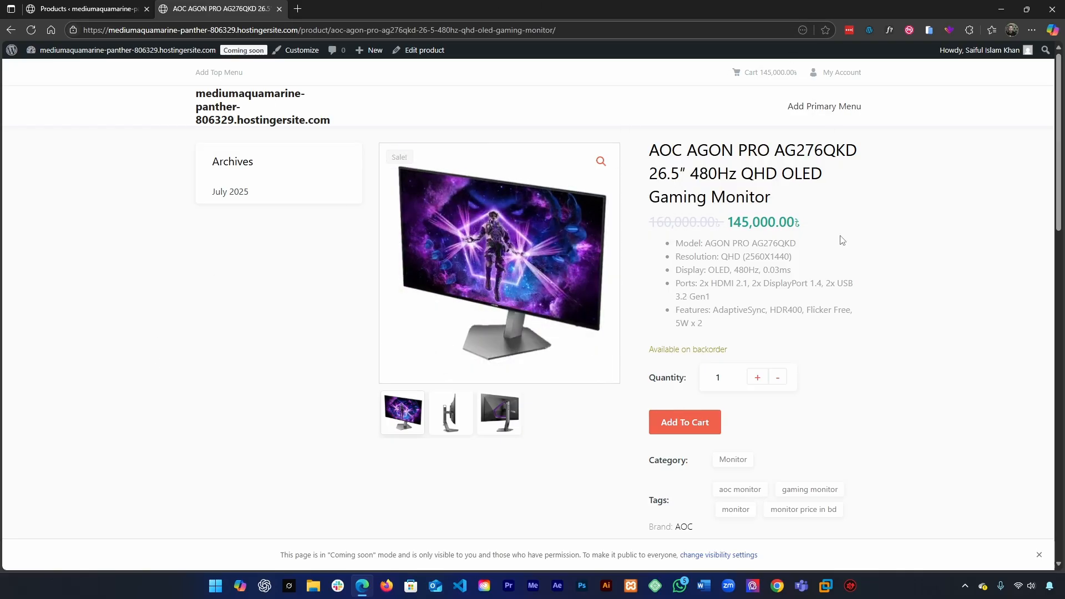
pyautogui.hotkey('alt', 'Left')
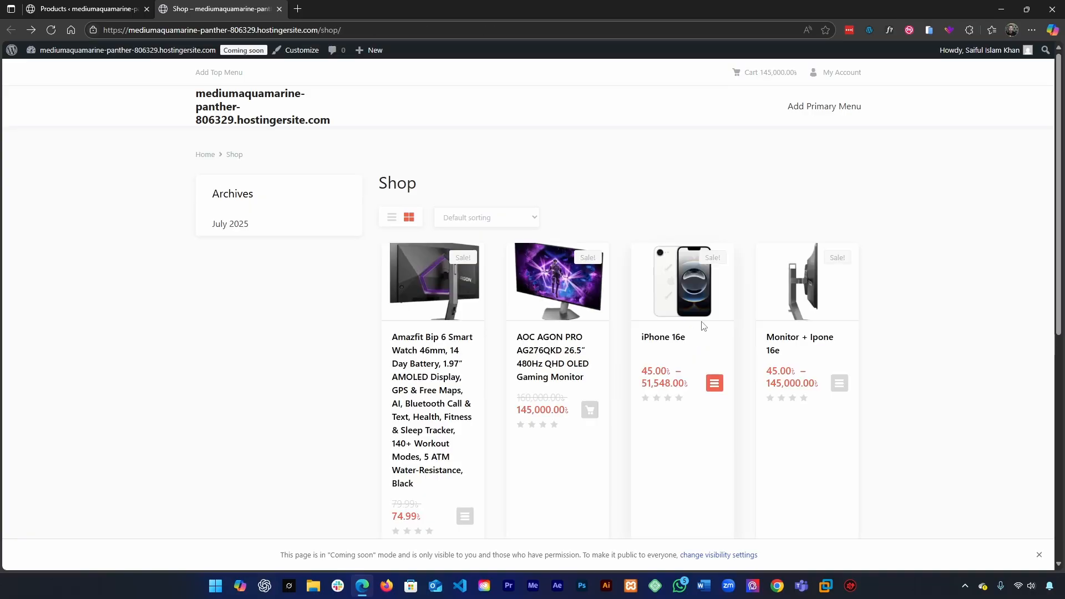
# Step: View the Amazfit Bip 6 Smart Watch product page and return to the shop listing
pyautogui.scroll(-2, 873, 255)
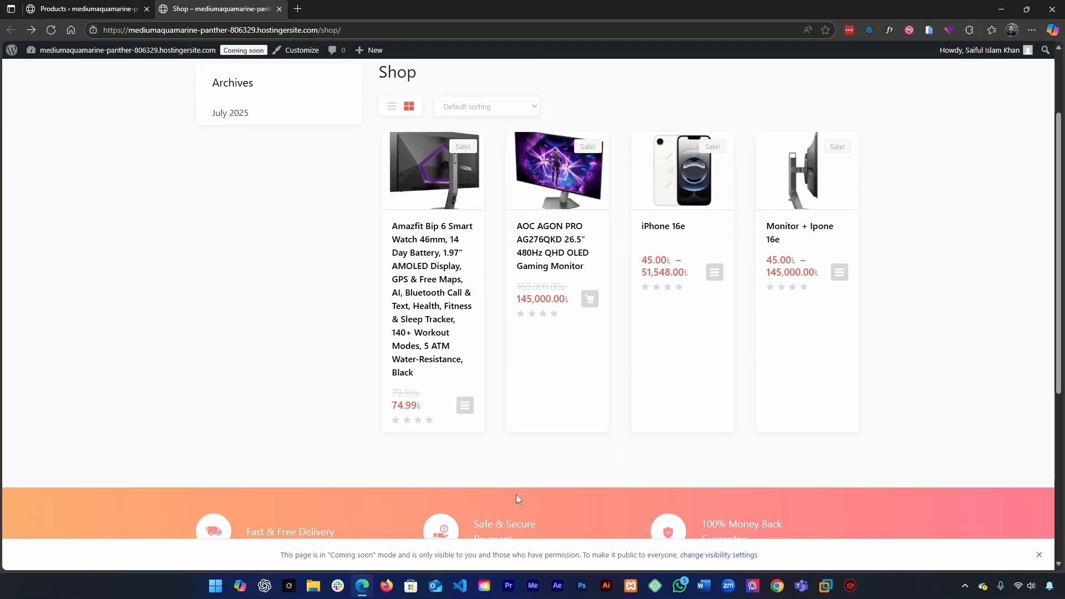
pyautogui.click(425, 333)
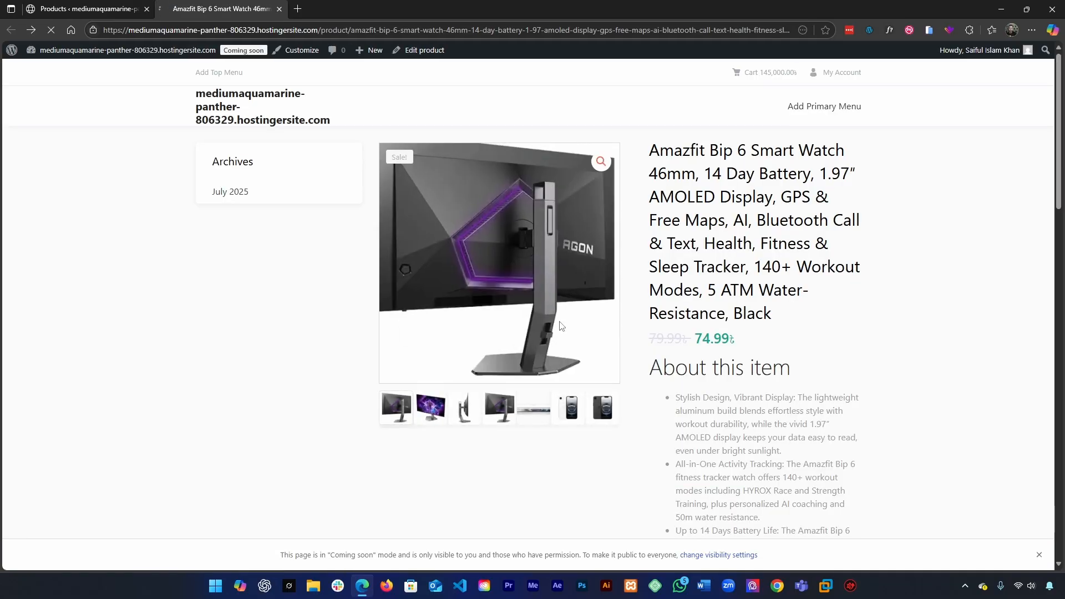
pyautogui.hotkey('alt', 'Left')
# Step: Set the AOC AGON PRO monitor's inventory stock status to In stock and update the product
pyautogui.click(89, 8)
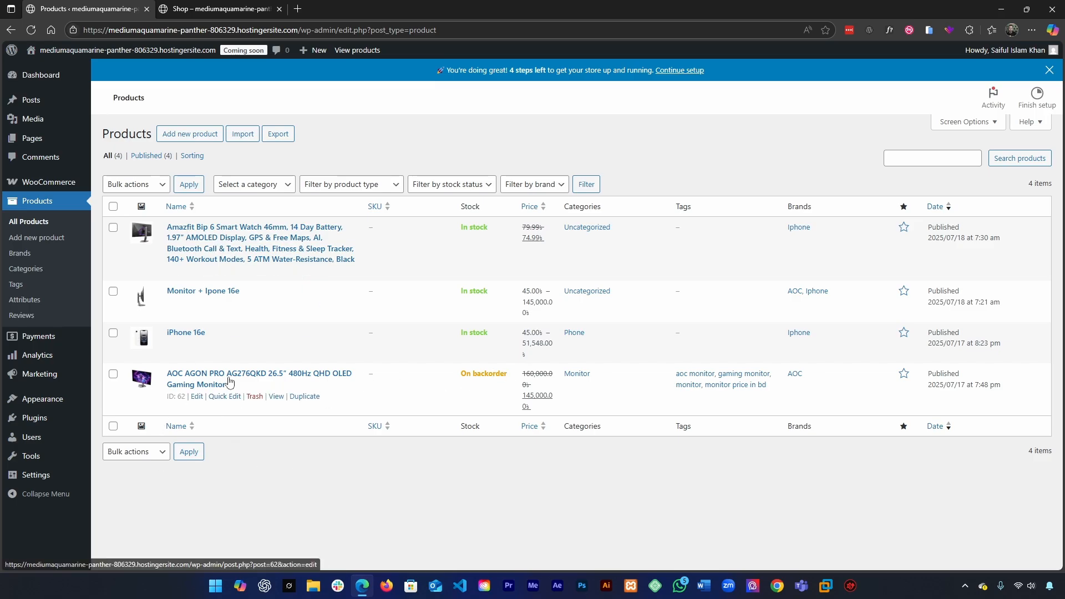
pyautogui.click(198, 398)
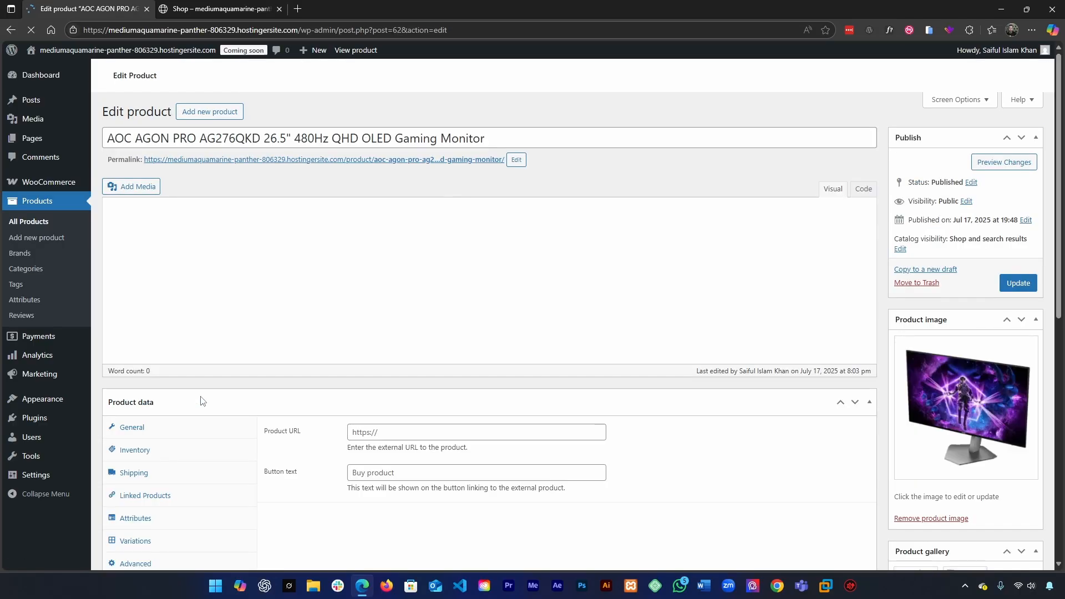
pyautogui.scroll(-5, 265, 377)
pyautogui.scroll(-4, 265, 377)
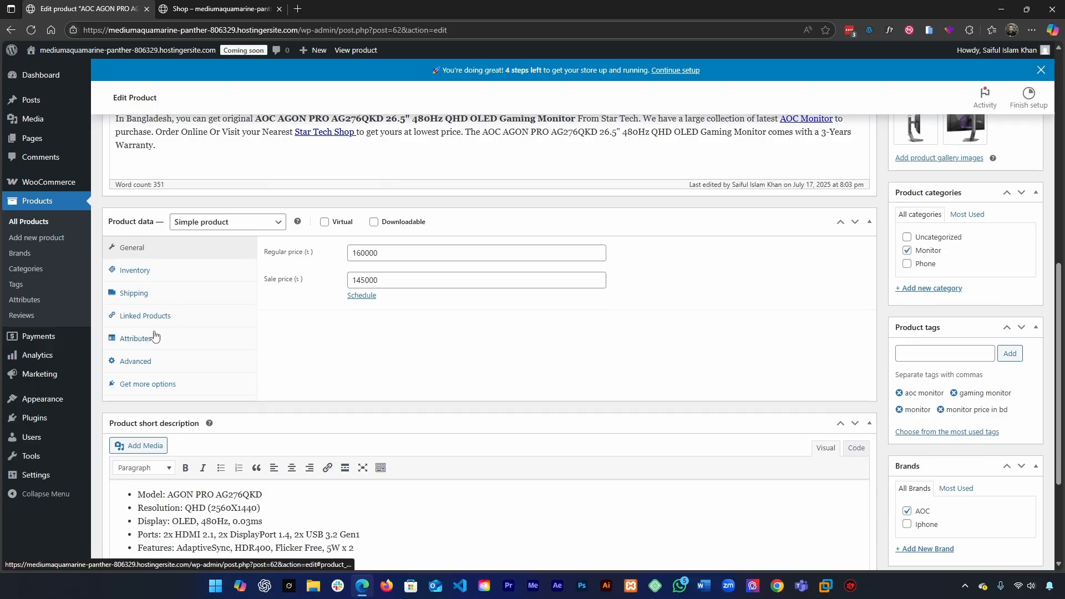
pyautogui.click(150, 274)
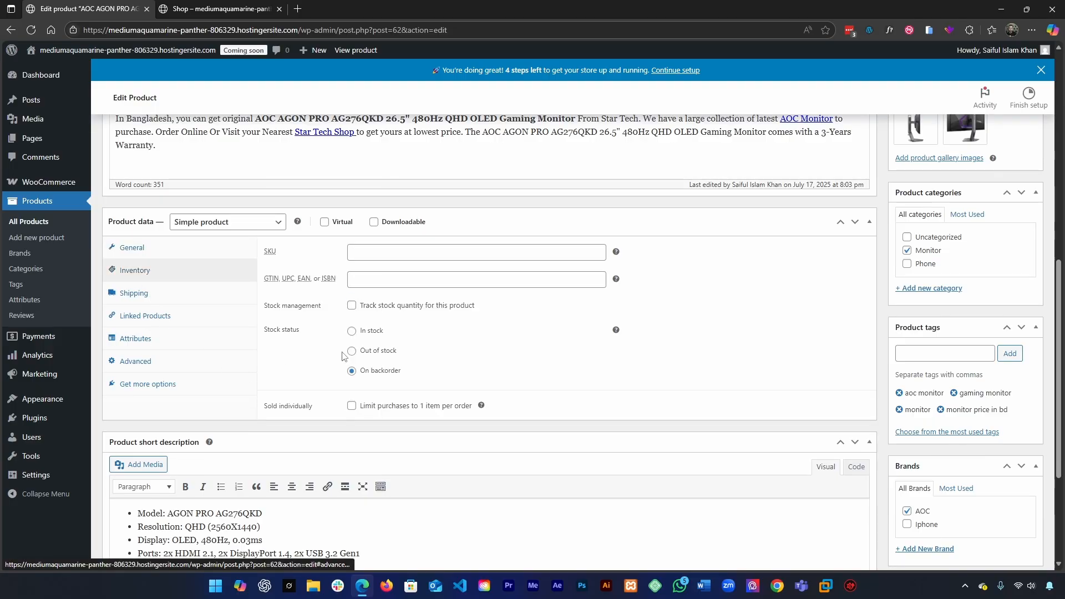
pyautogui.click(352, 330)
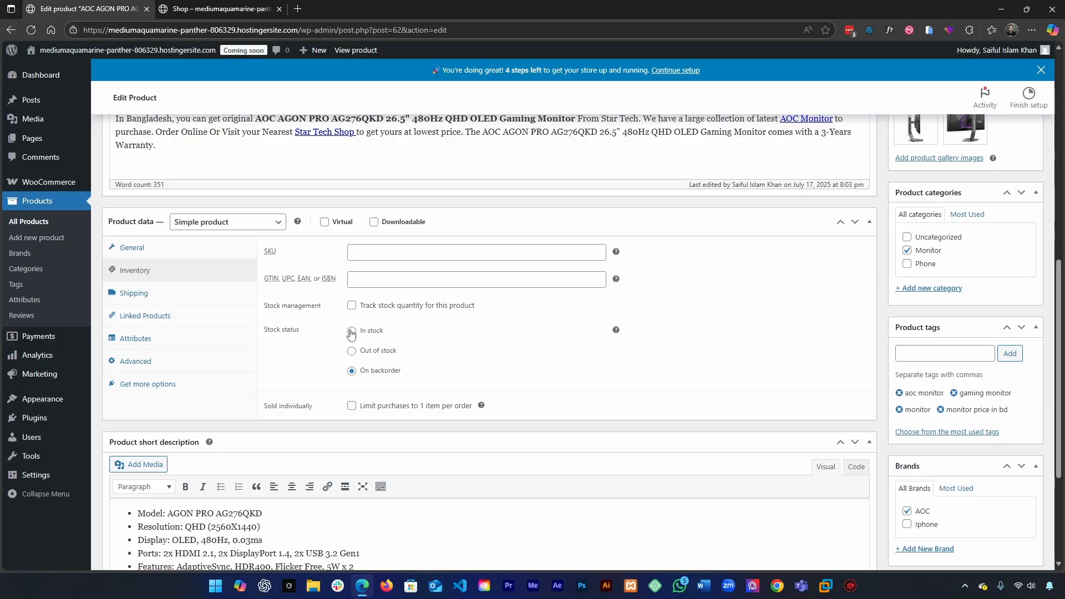
pyautogui.scroll(10, 351, 330)
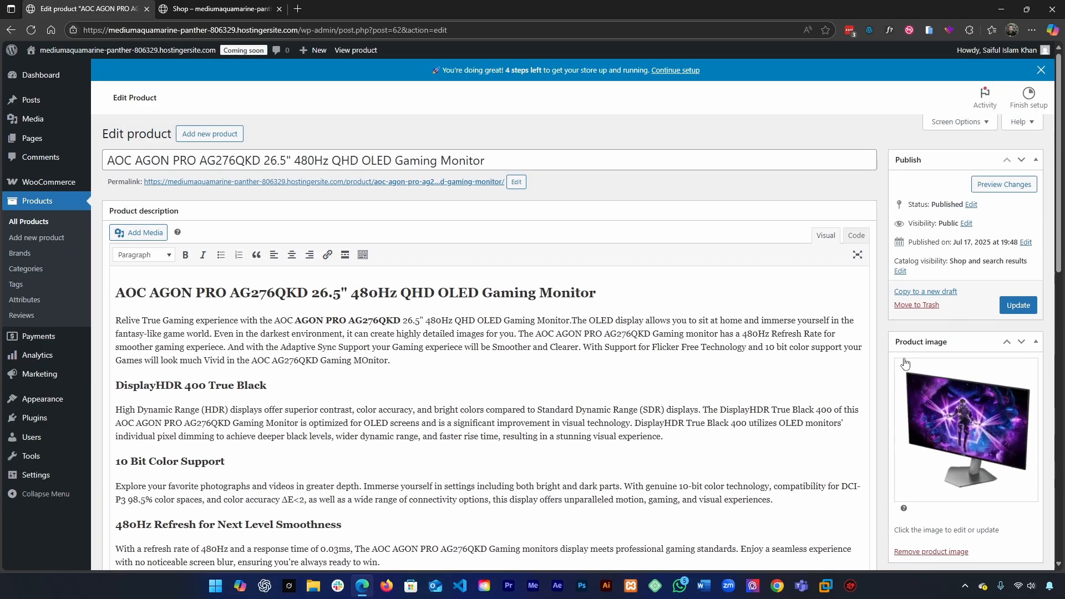
pyautogui.click(1016, 314)
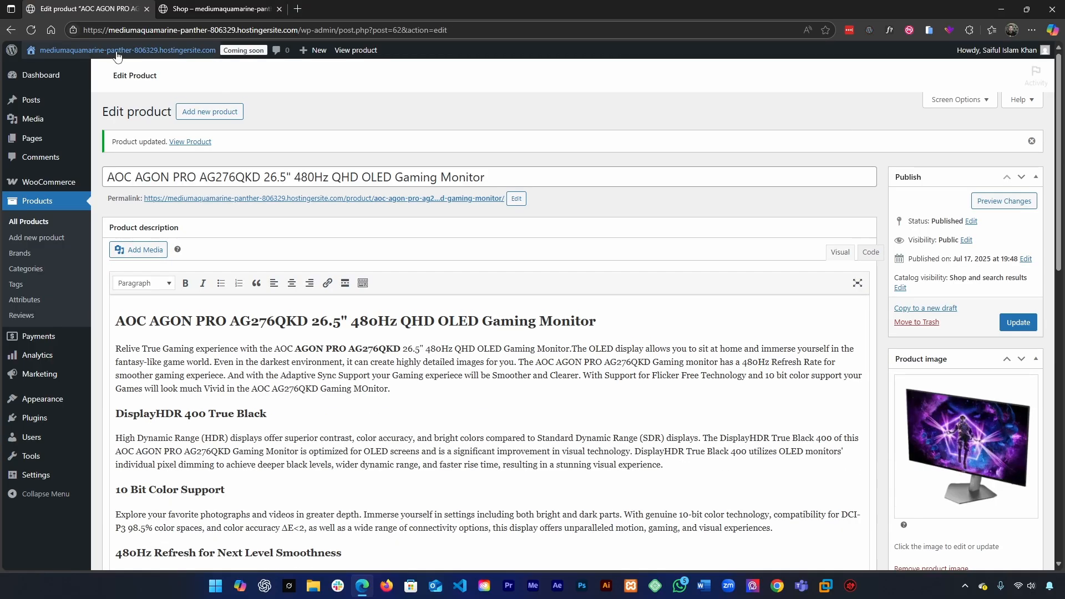
# Step: Open the AOC AGON PRO monitor's storefront product page and raise the quantity to 5
pyautogui.click(191, 7)
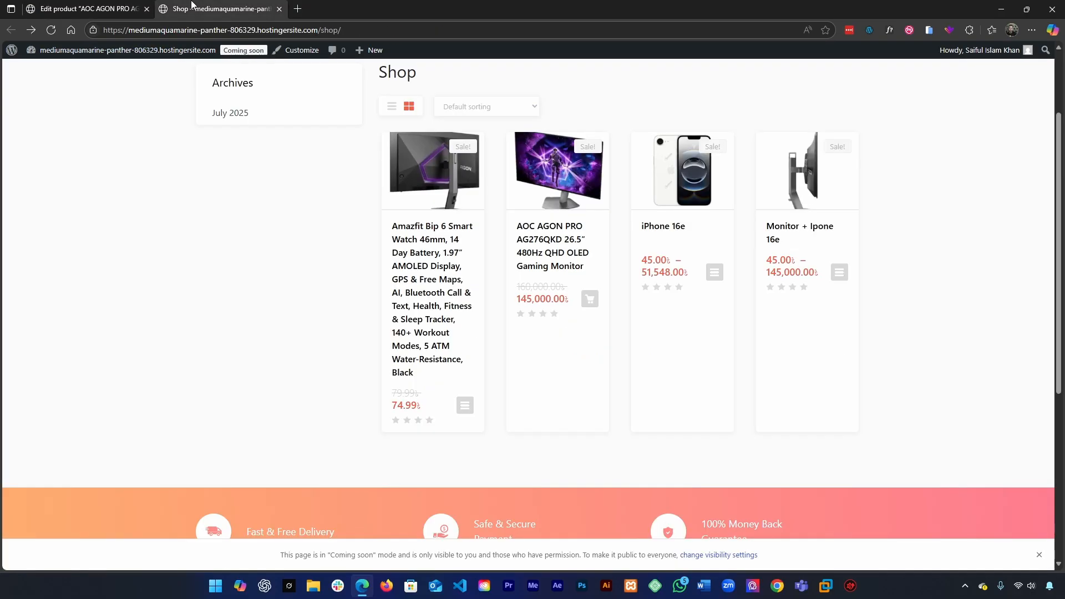
pyautogui.click(558, 256)
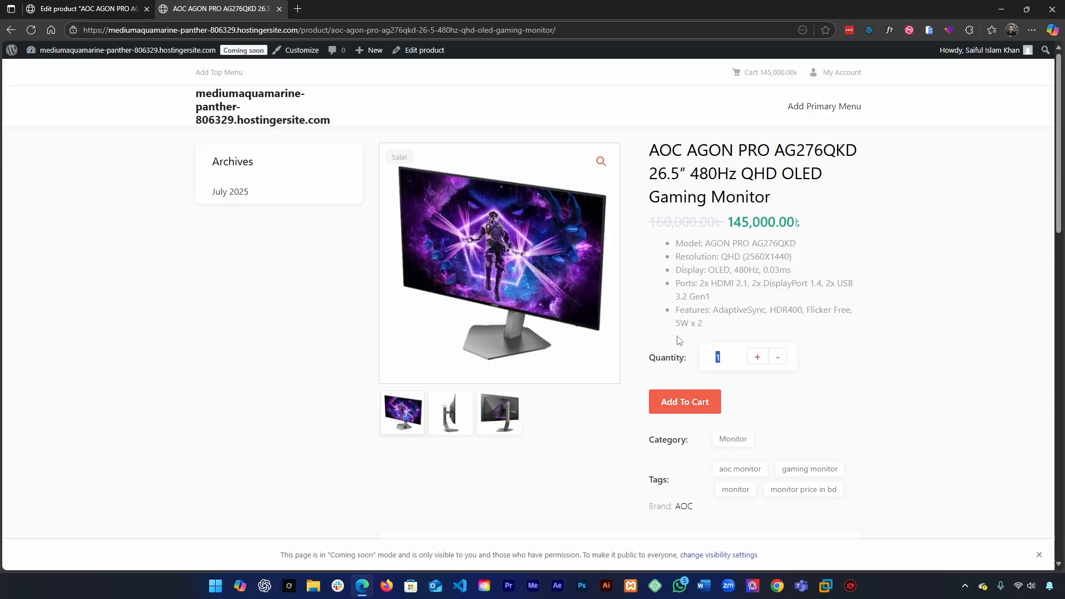
pyautogui.click(756, 361)
pyautogui.scroll(-2, 704, 348)
pyautogui.click(756, 246)
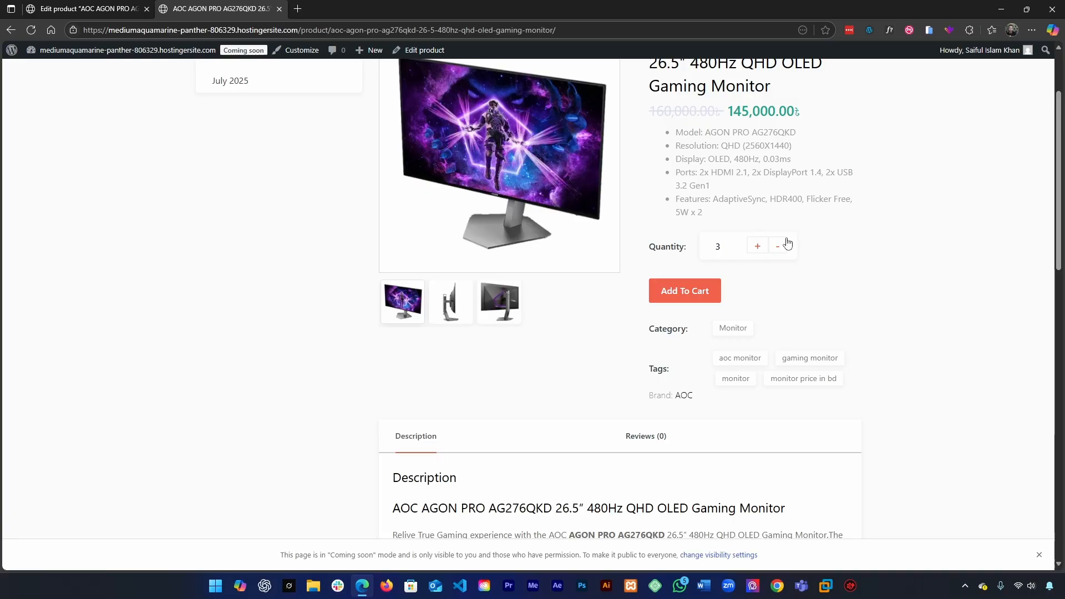
pyautogui.click(756, 246)
pyautogui.tripleClick(755, 246)
pyautogui.scroll(2, 893, 268)
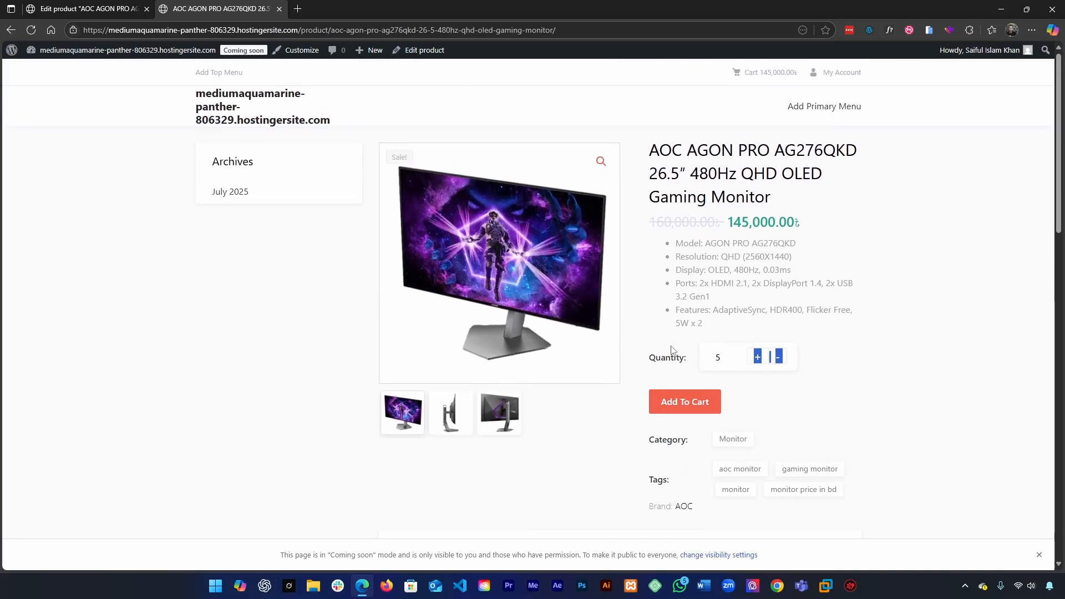
# Step: Try the quantity controls on the monitor's product page, bring the quantity back to 1, and reload the page
pyautogui.click(853, 395)
pyautogui.press('Tab')
pyautogui.click(803, 382)
pyautogui.click(832, 364)
pyautogui.moveTo(725, 356); pyautogui.dragTo(677, 352)
pyautogui.click(765, 382)
pyautogui.doubleClick(757, 359)
pyautogui.click(759, 383)
pyautogui.click(777, 360)
pyautogui.click(777, 360)
pyautogui.doubleClick(776, 361)
pyautogui.click(777, 360)
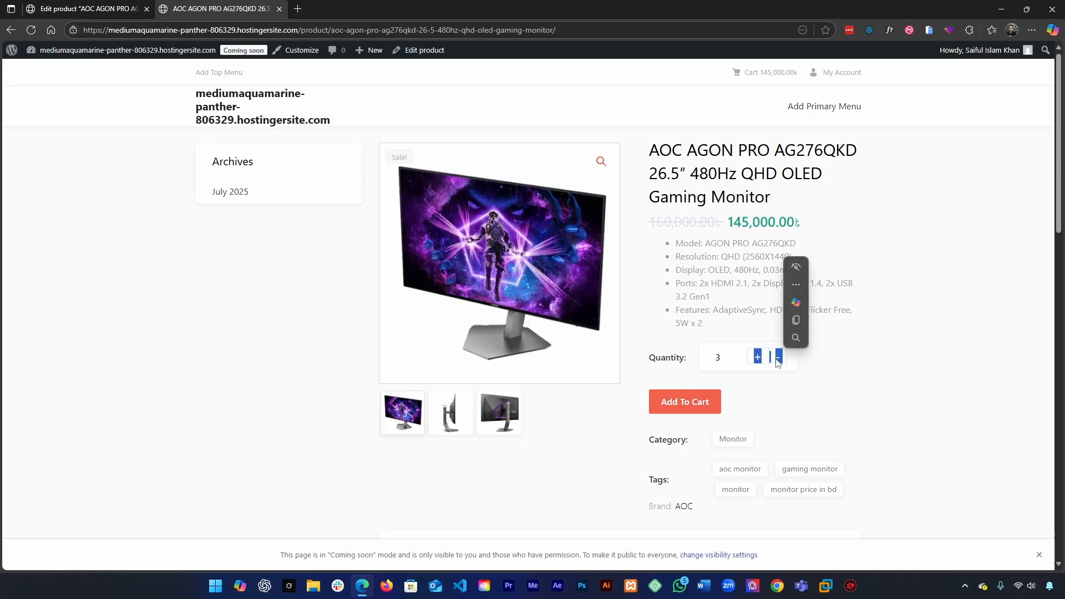
pyautogui.click(777, 360)
pyautogui.click(776, 363)
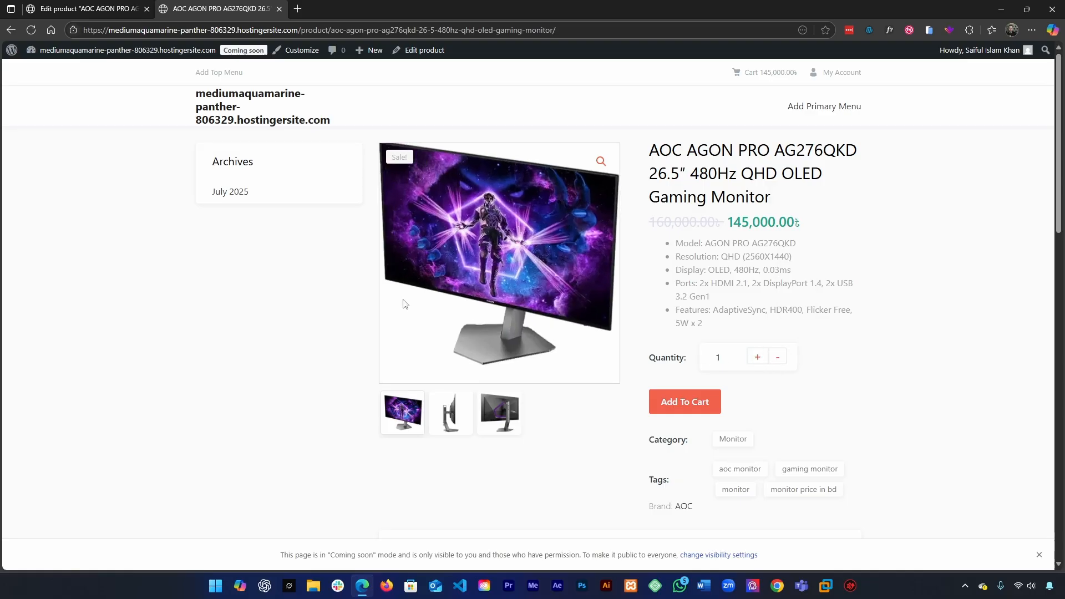
pyautogui.click(31, 30)
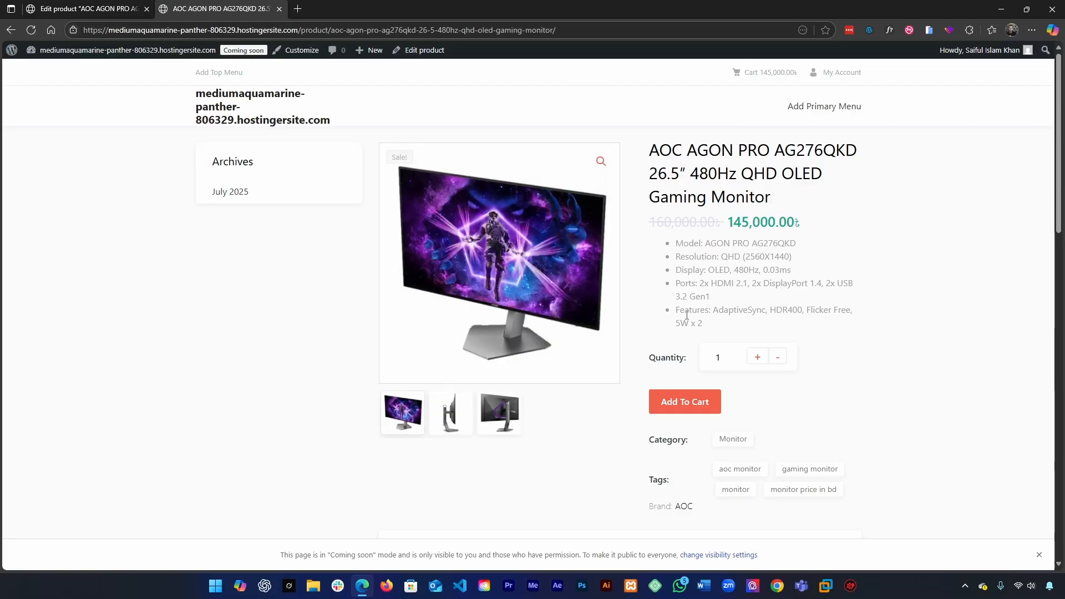
# Step: Add one AOC AGON PRO monitor to the cart and view the cart
pyautogui.click(831, 369)
pyautogui.click(695, 406)
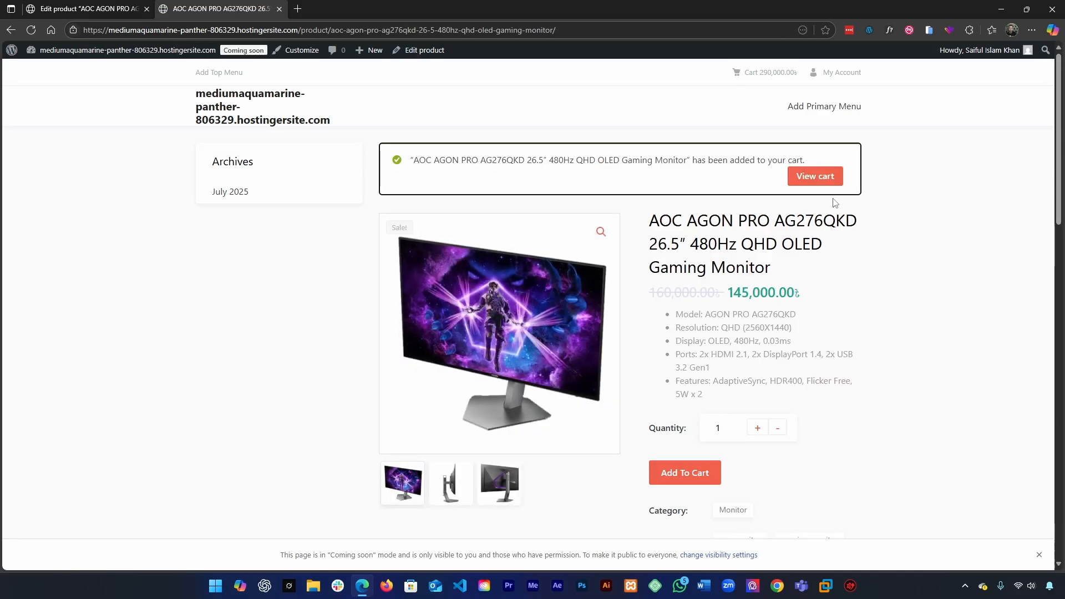
pyautogui.click(812, 176)
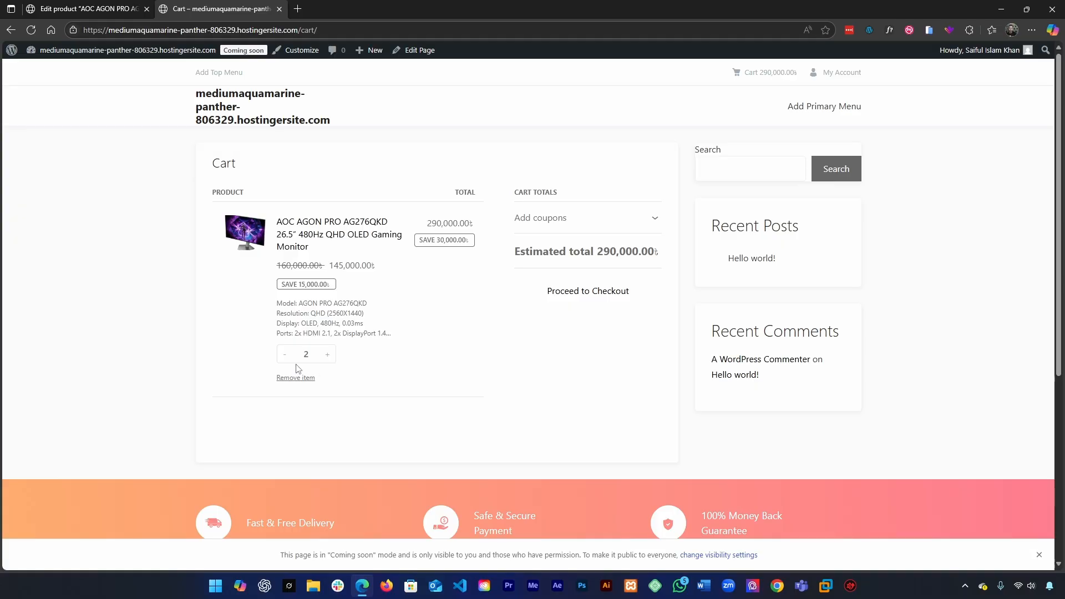
# Step: Reduce the monitor's quantity in the cart to 1 and check the estimated total
pyautogui.click(284, 354)
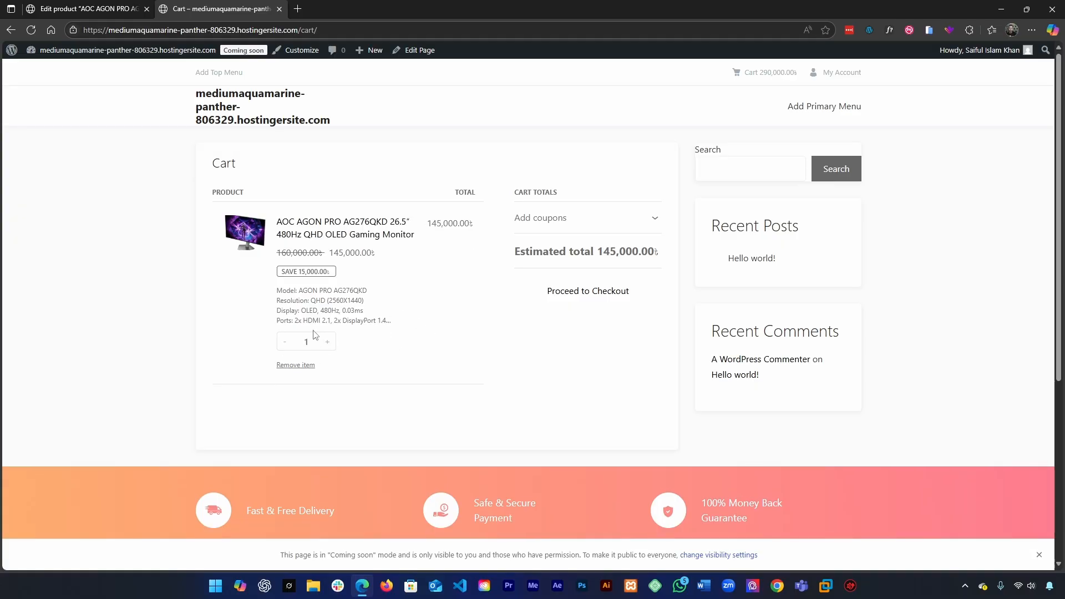
pyautogui.click(300, 337)
pyautogui.click(640, 253)
pyautogui.doubleClick(616, 252)
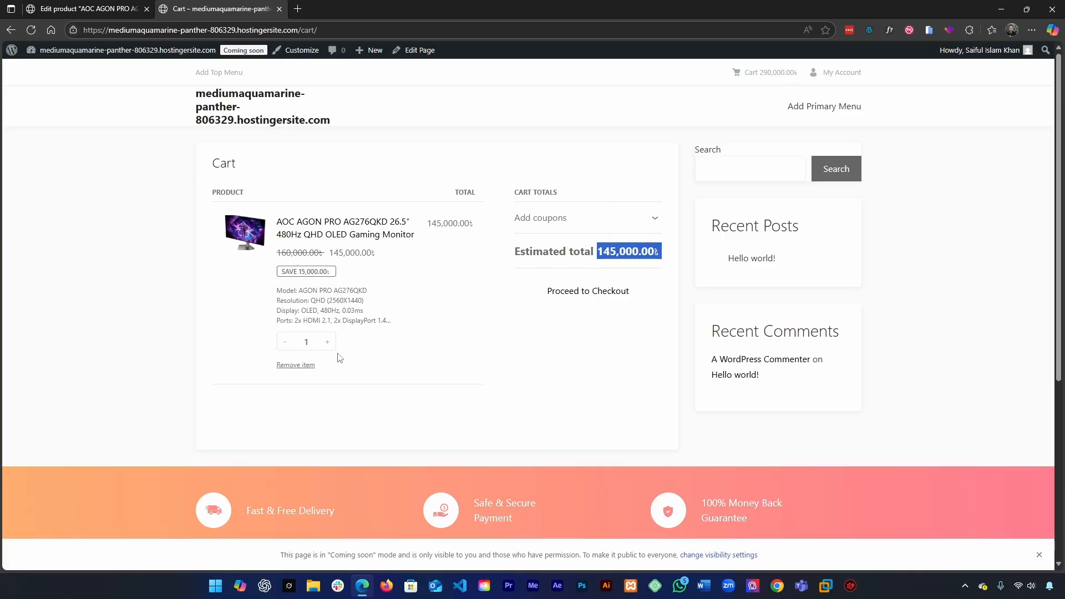
pyautogui.click(542, 315)
pyautogui.moveTo(664, 255); pyautogui.dragTo(589, 251)
# Step: Increase the monitor's cart quantity to 5 and check the estimated total
pyautogui.click(327, 341)
pyautogui.click(327, 342)
pyautogui.click(327, 342)
pyautogui.click(328, 341)
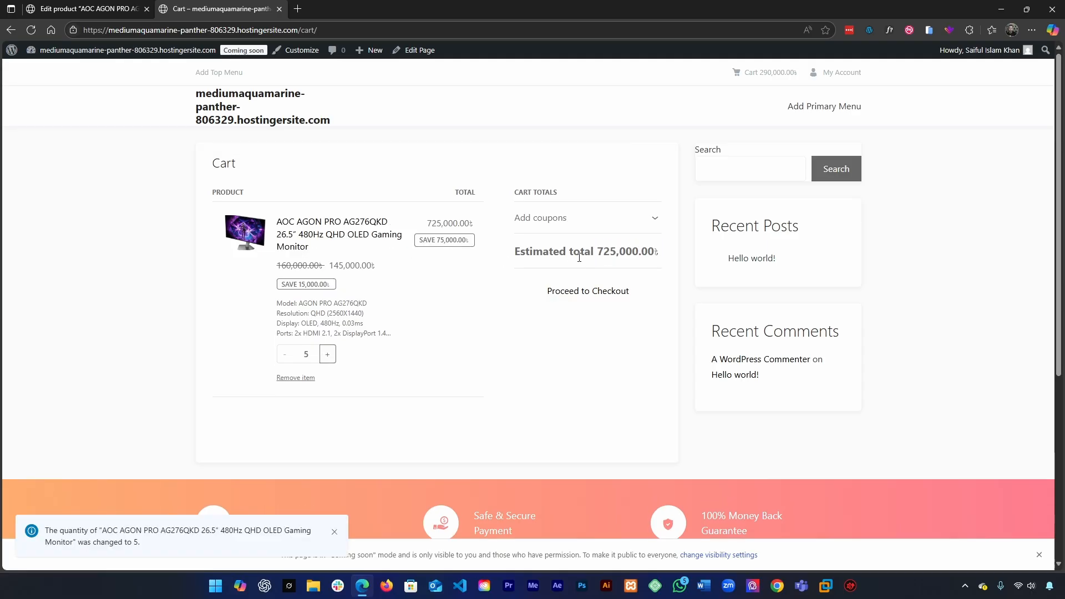
pyautogui.moveTo(599, 252); pyautogui.dragTo(666, 258)
pyautogui.click(646, 259)
# Step: Return to the monitor's product page, add another unit to the cart, and view the cart
pyautogui.hotkey('alt', 'Left')
pyautogui.hotkey('alt', 'Left')
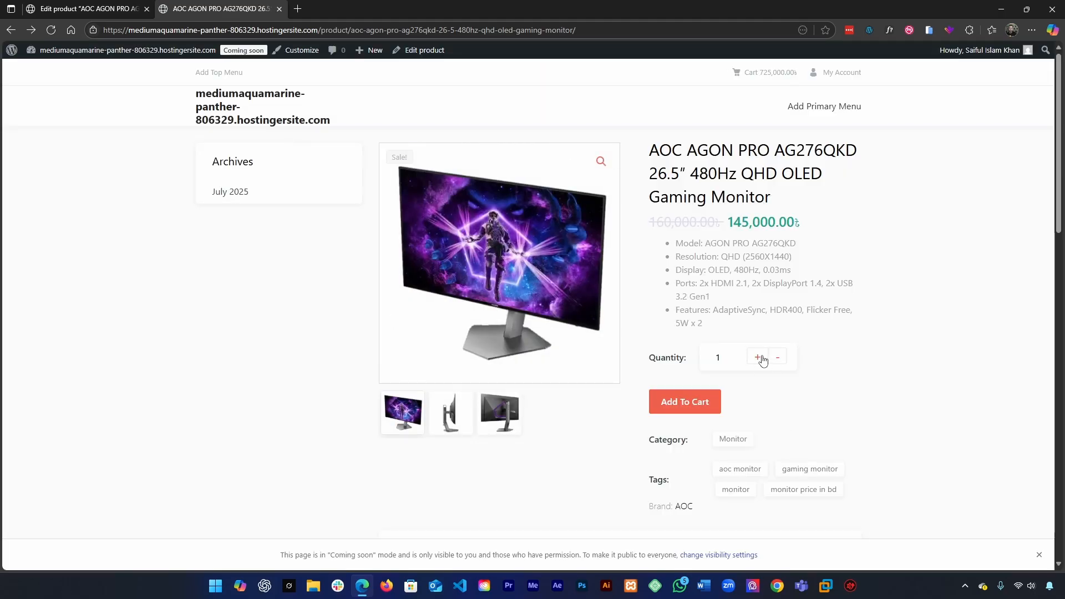
pyautogui.click(778, 357)
pyautogui.click(701, 403)
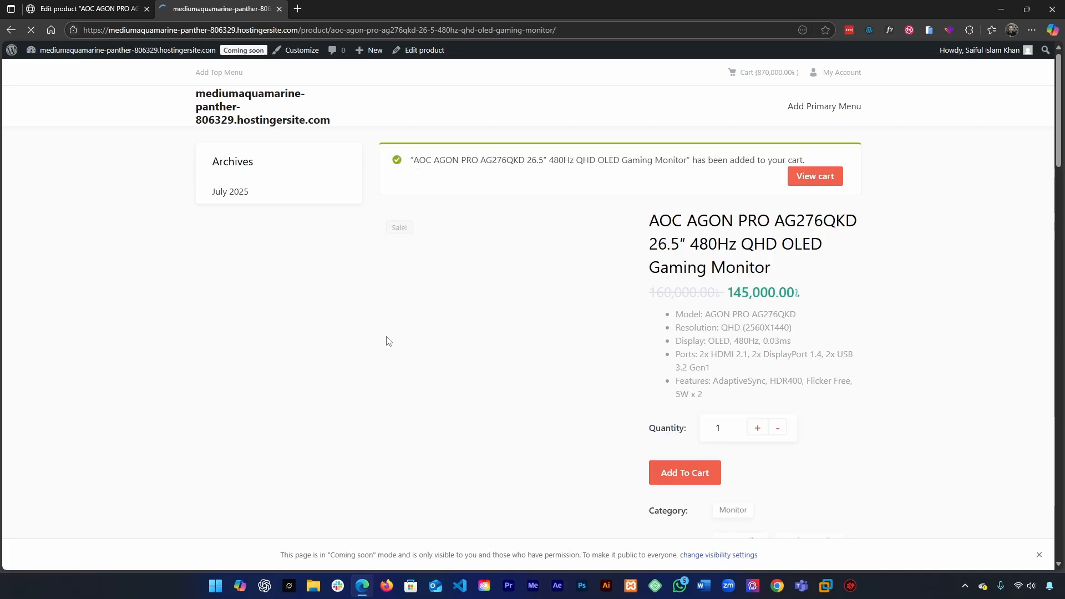
pyautogui.click(814, 176)
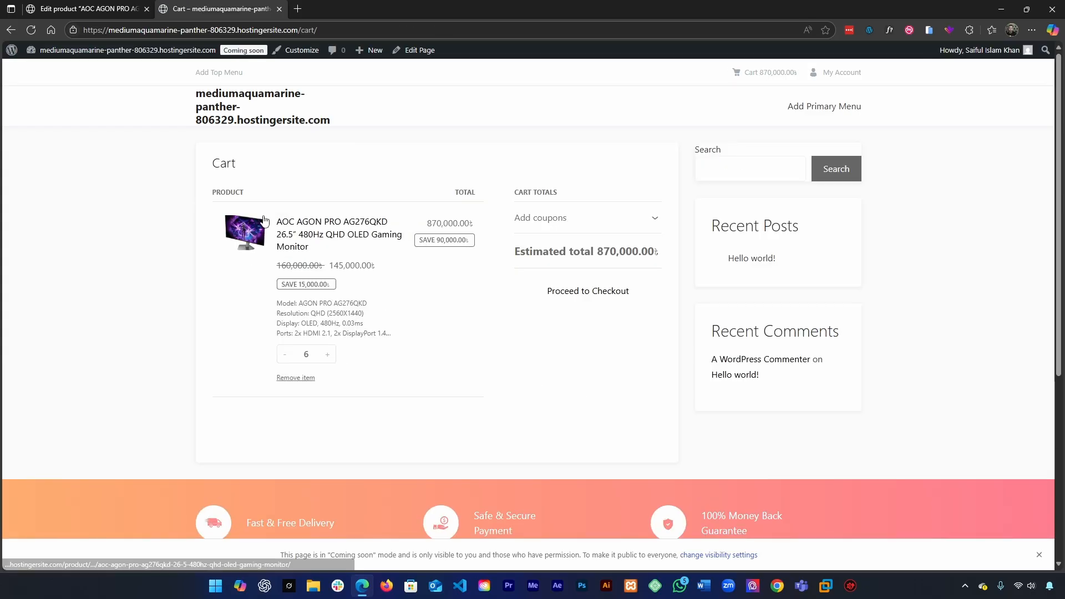
# Step: Go back to the reloaded monitor product page, add one more unit, and open the cart again
pyautogui.hotkey('alt', 'Left')
pyautogui.press('F5')
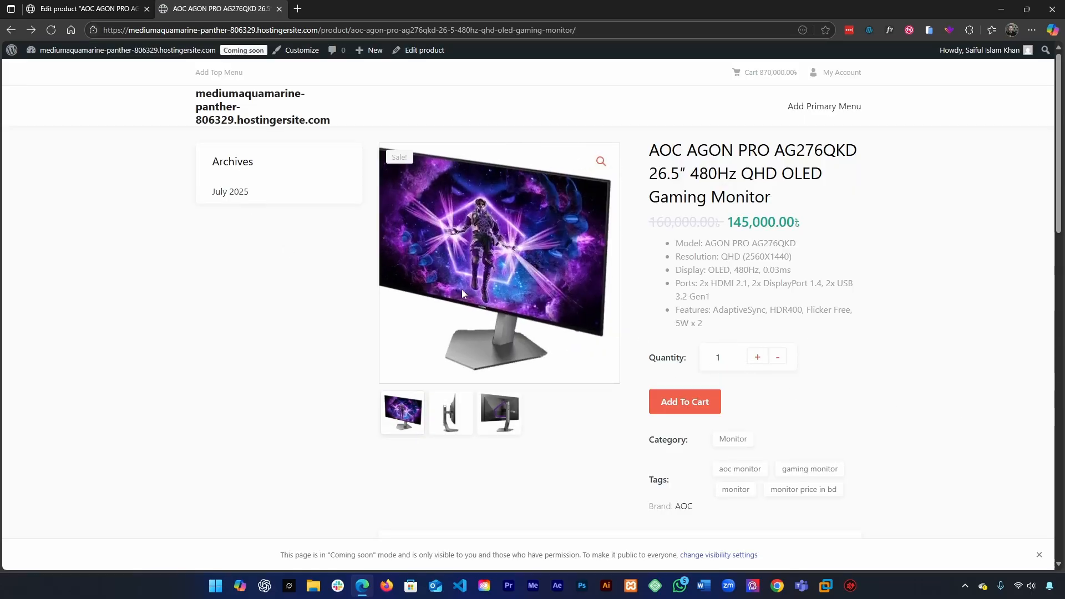
pyautogui.click(679, 412)
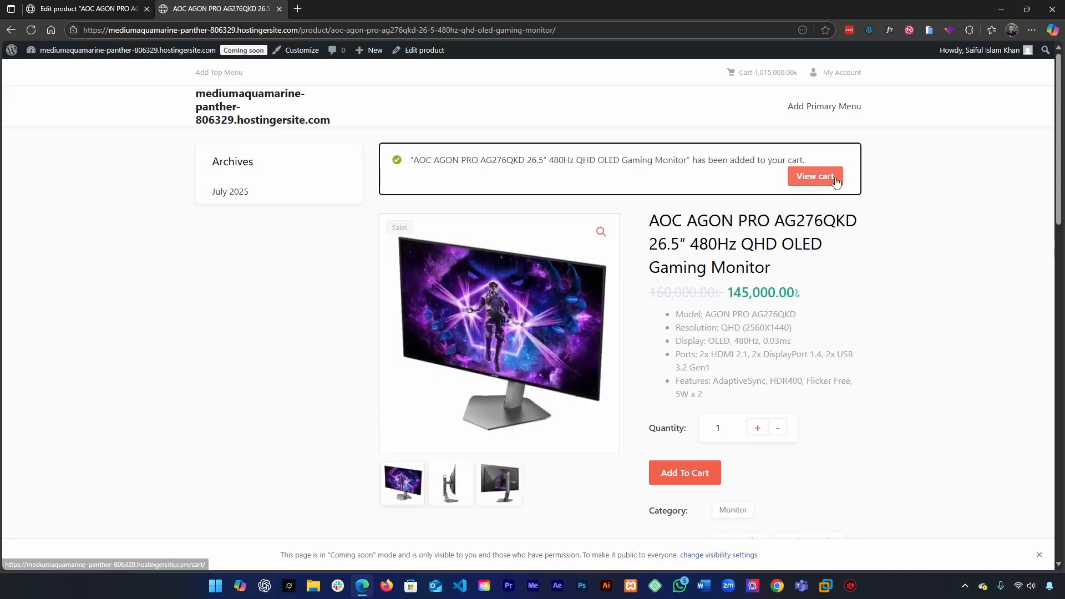
pyautogui.click(835, 182)
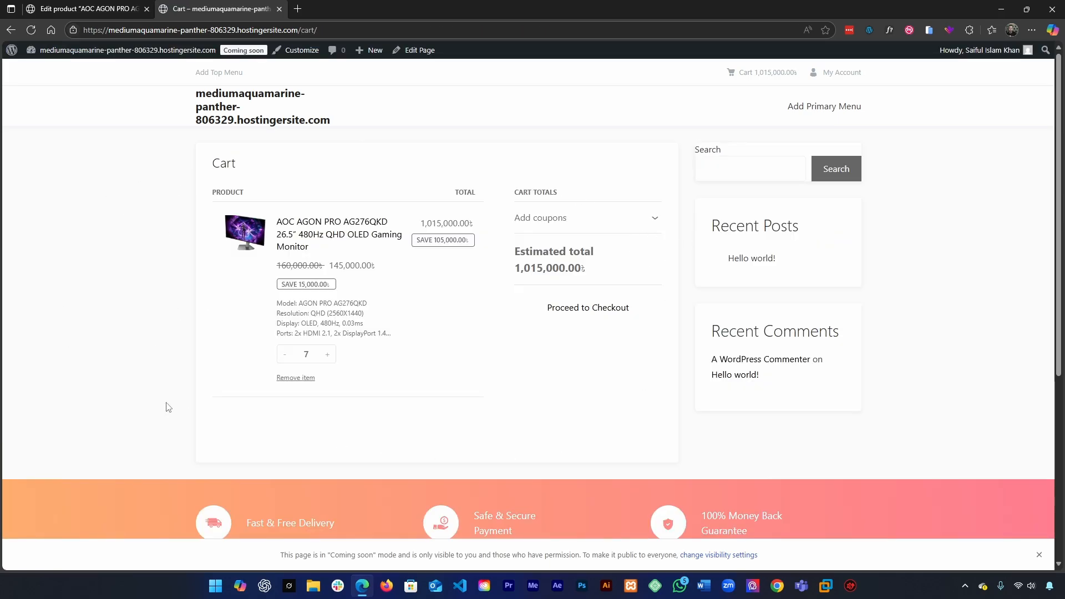
# Step: Look over the cart page with the monitor's quantity and total, and go back to its product page
pyautogui.scroll(-5, 523, 363)
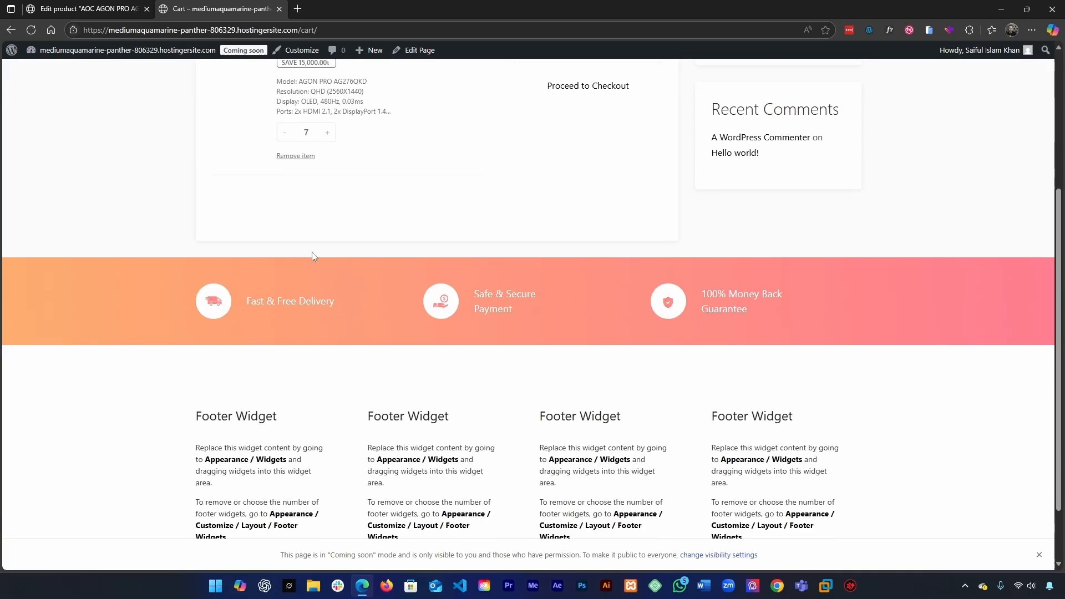
pyautogui.scroll(4, 309, 255)
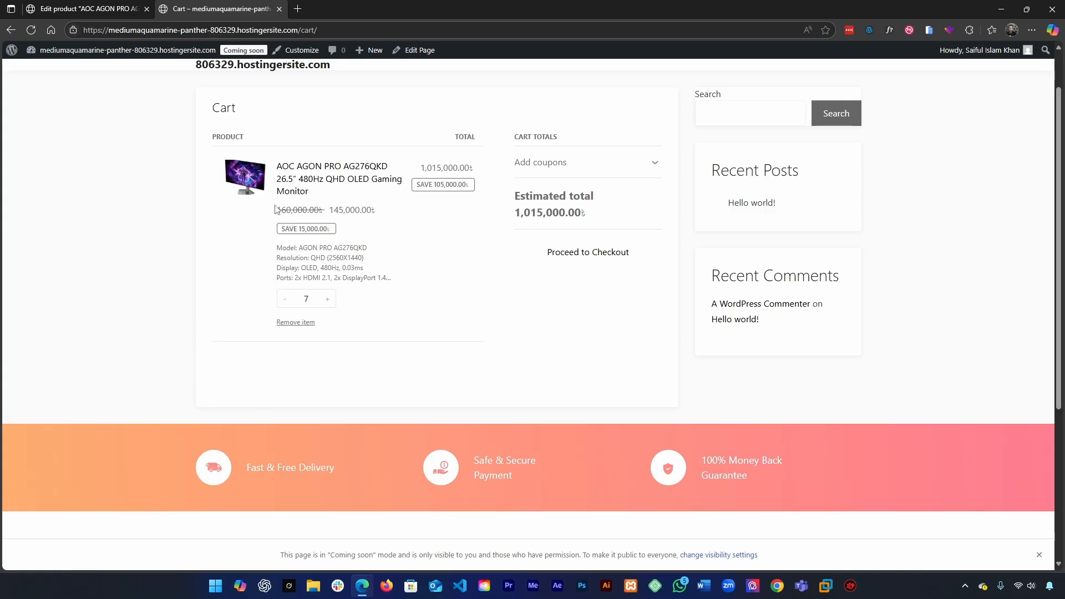
pyautogui.hotkey('alt', 'Left')
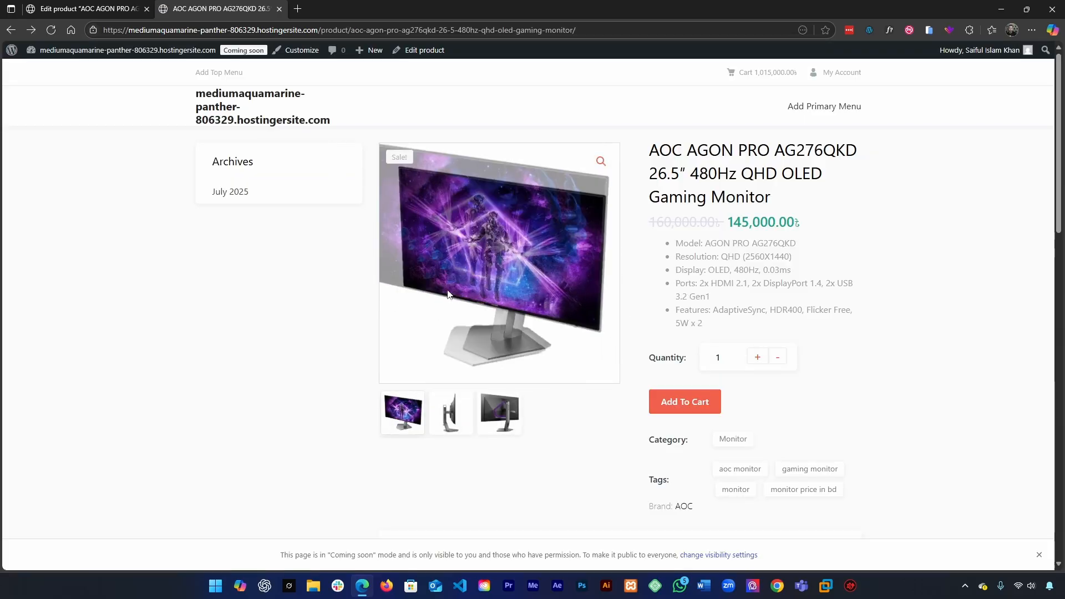
# Step: Return to the shop, add the black iPhone 16e with region IND and storage 128 to the cart, and view the cart
pyautogui.hotkey('alt', 'Left')
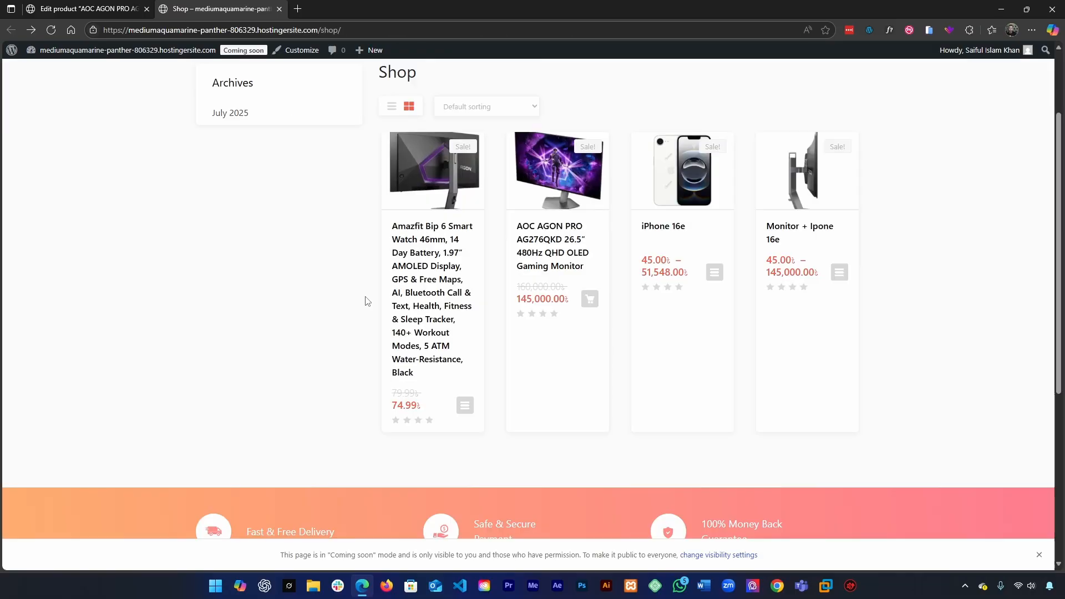
pyautogui.click(678, 195)
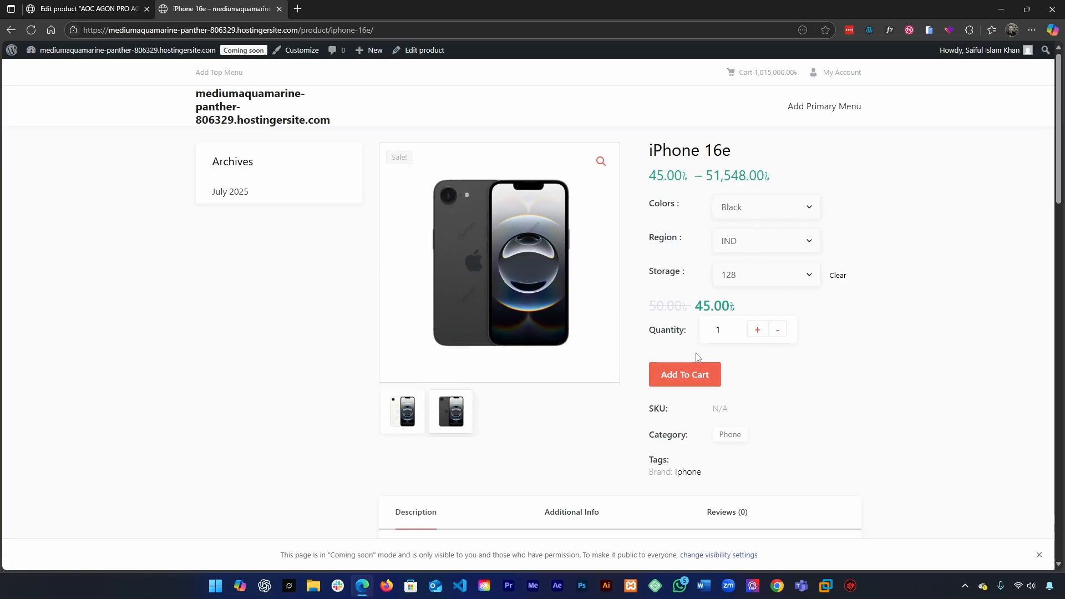
pyautogui.click(693, 375)
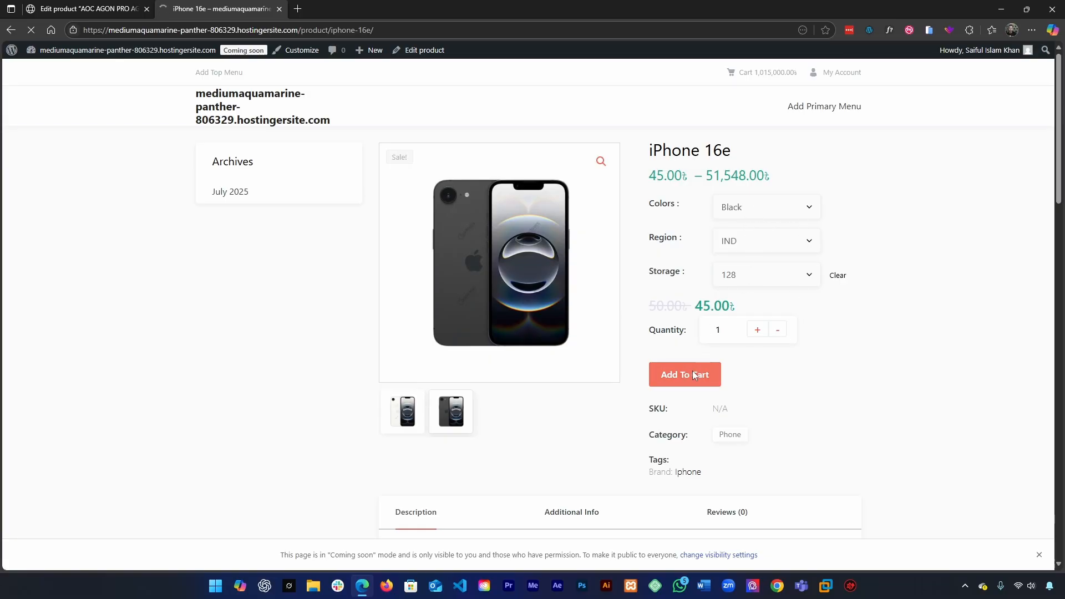
pyautogui.click(819, 173)
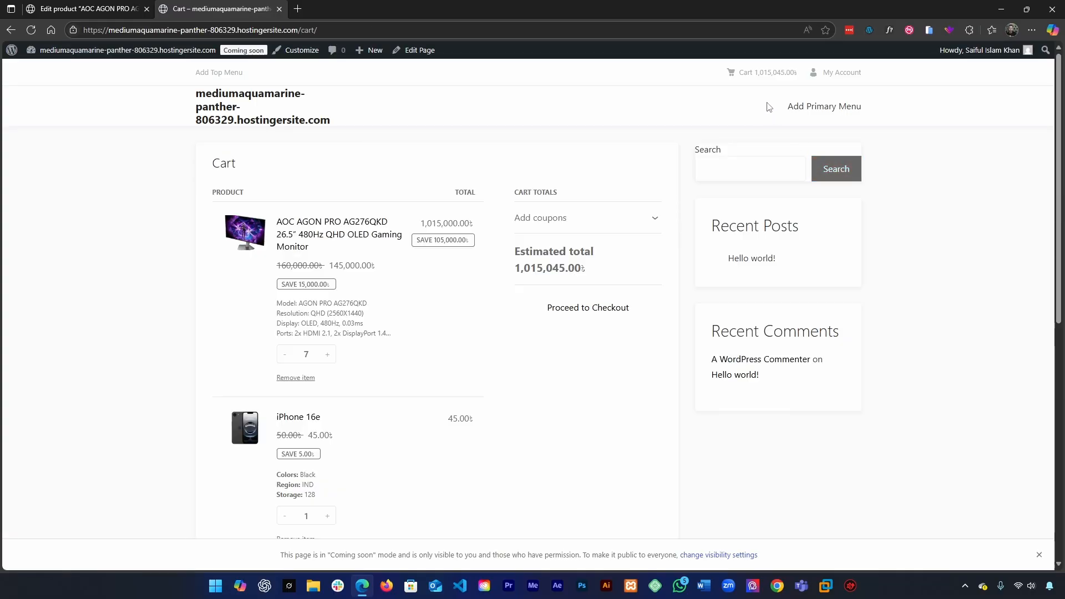
# Step: Look over the monitor and iPhone 16e entries in the cart, and remove both items
pyautogui.scroll(-2, 454, 333)
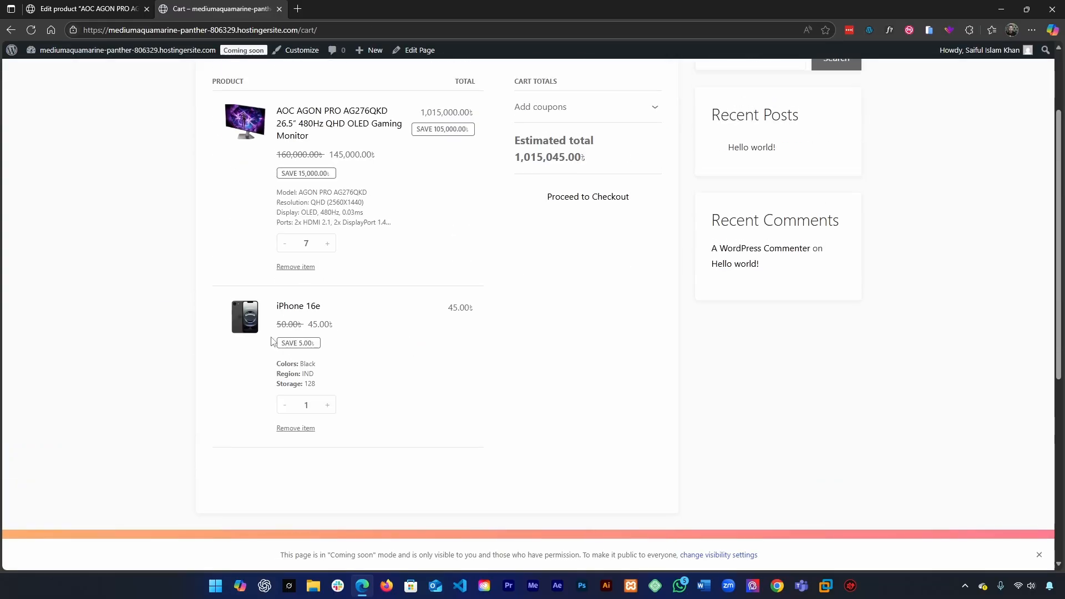
pyautogui.scroll(-2, 275, 317)
pyautogui.scroll(3, 276, 317)
pyautogui.scroll(1, 297, 322)
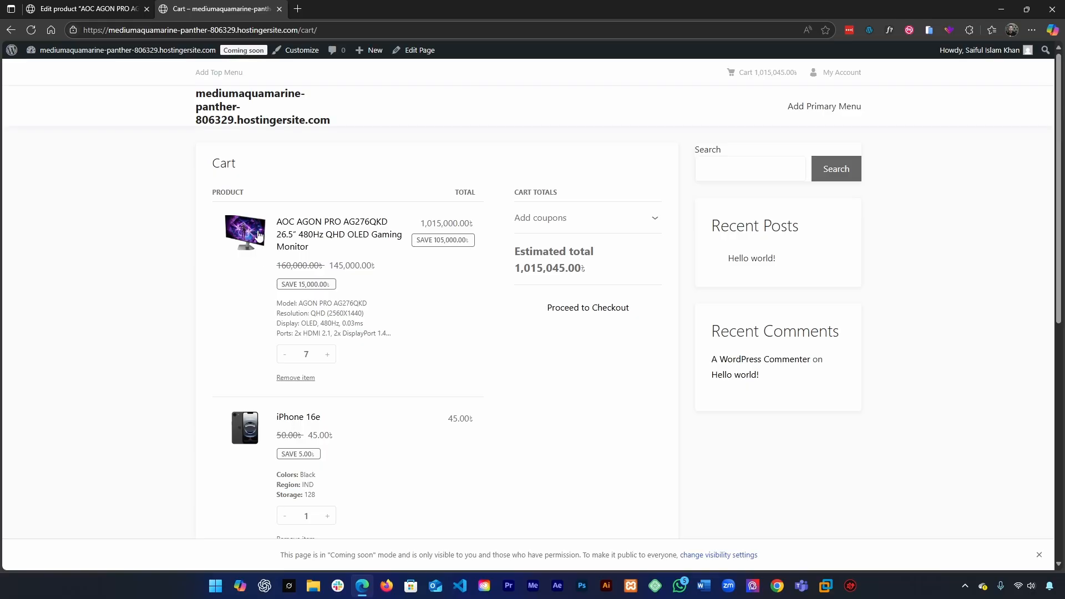
pyautogui.scroll(-2, 279, 408)
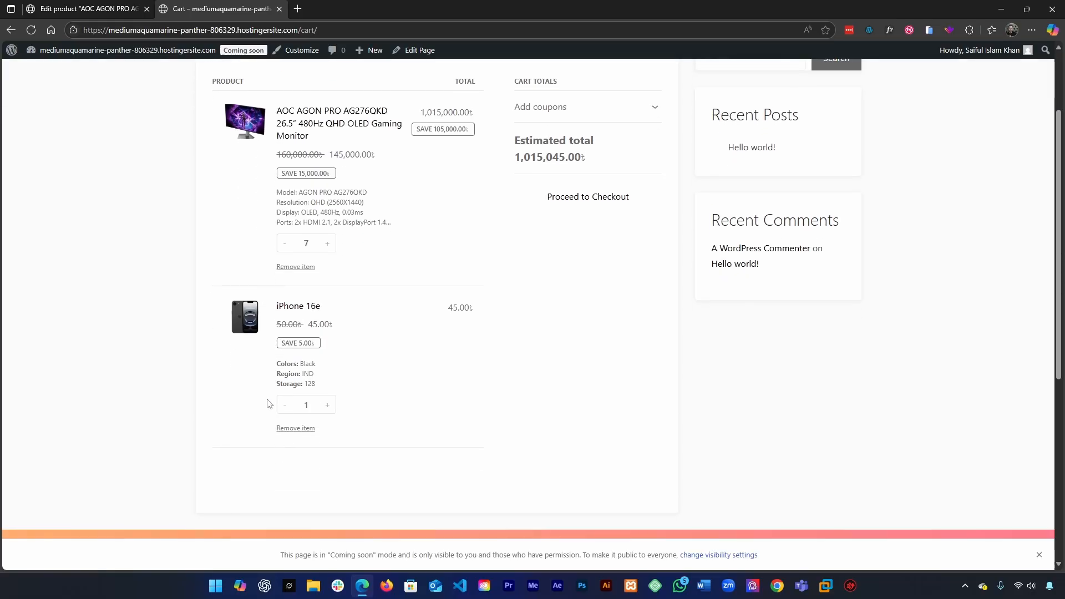
pyautogui.scroll(2, 272, 393)
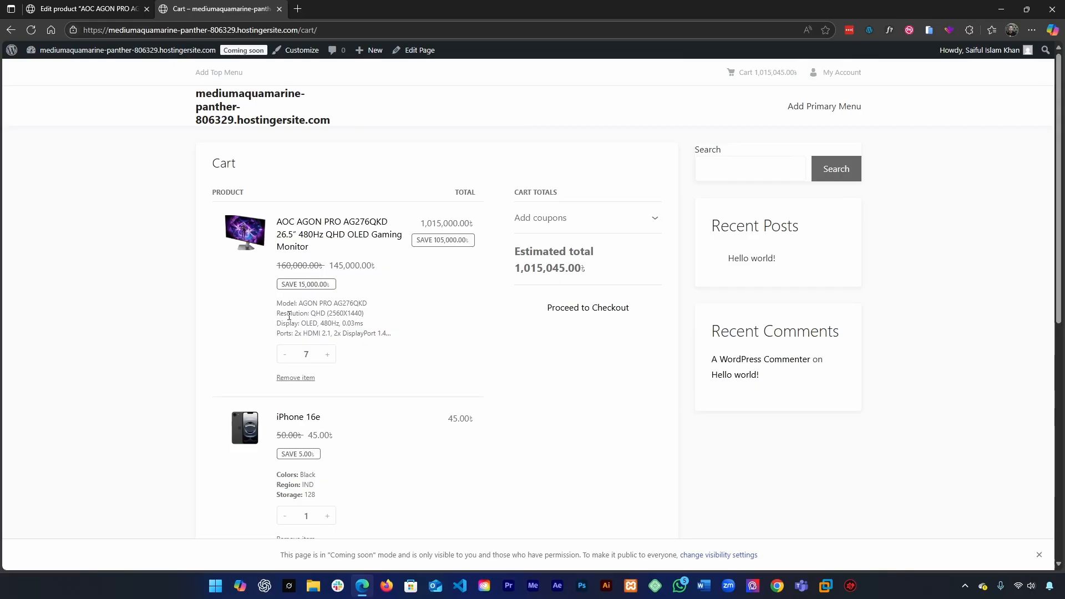
pyautogui.scroll(-6, 284, 303)
pyautogui.scroll(3, 278, 383)
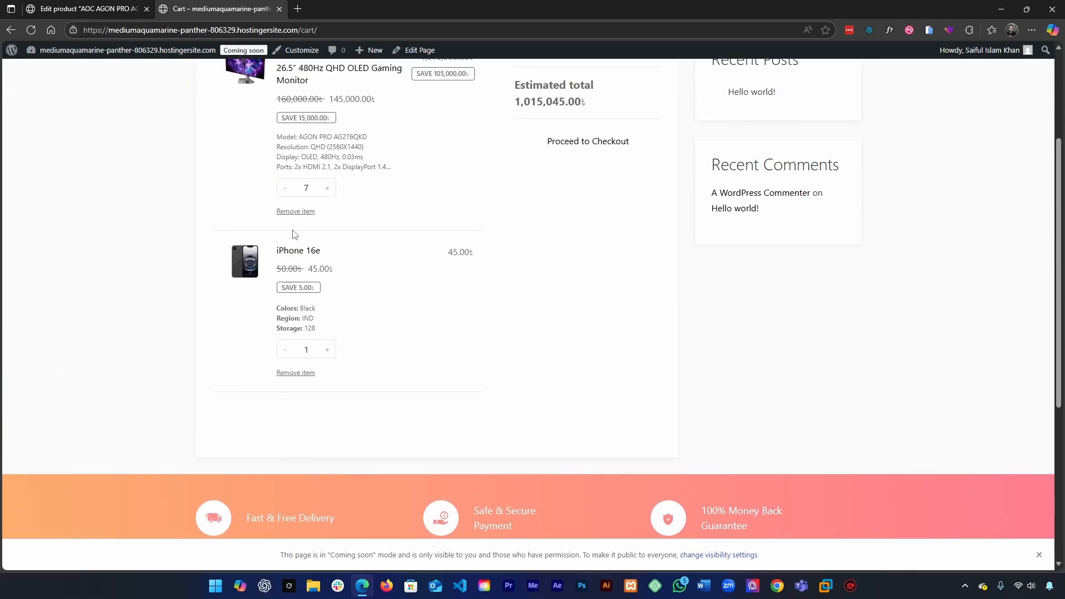
pyautogui.click(295, 213)
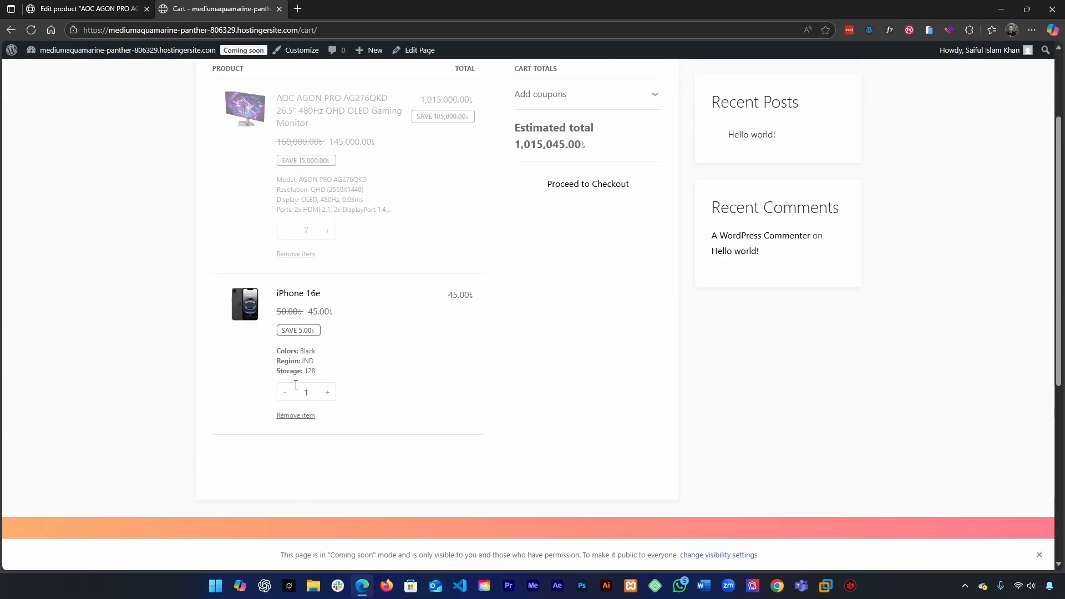
pyautogui.click(292, 222)
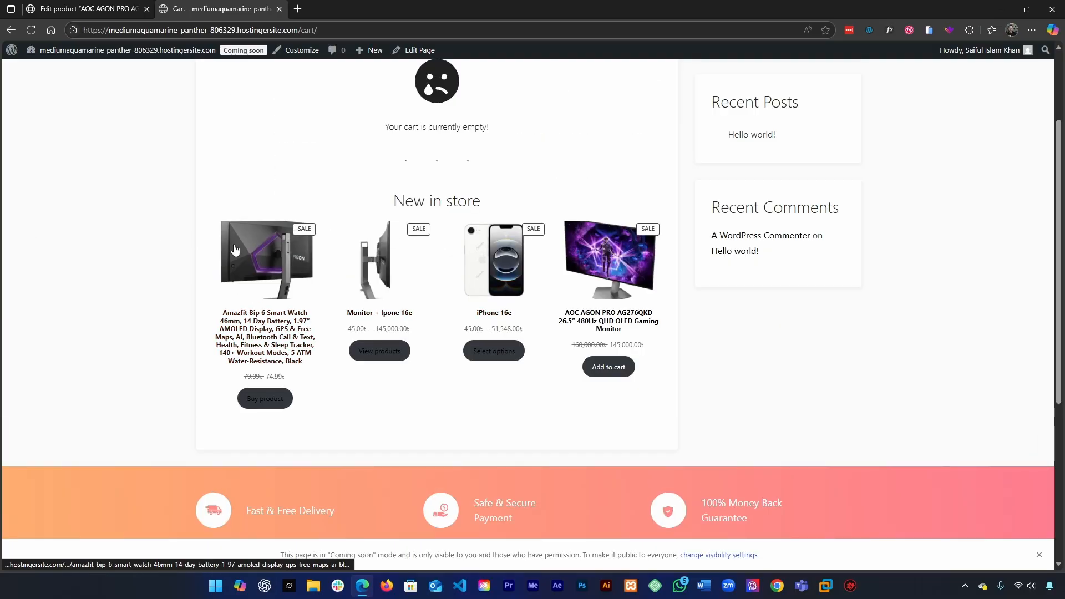
# Step: Go back to the shop, open the AOC AGON PRO AG276QKD monitor, and add one unit to the cart
pyautogui.hotkey('alt', 'Left')
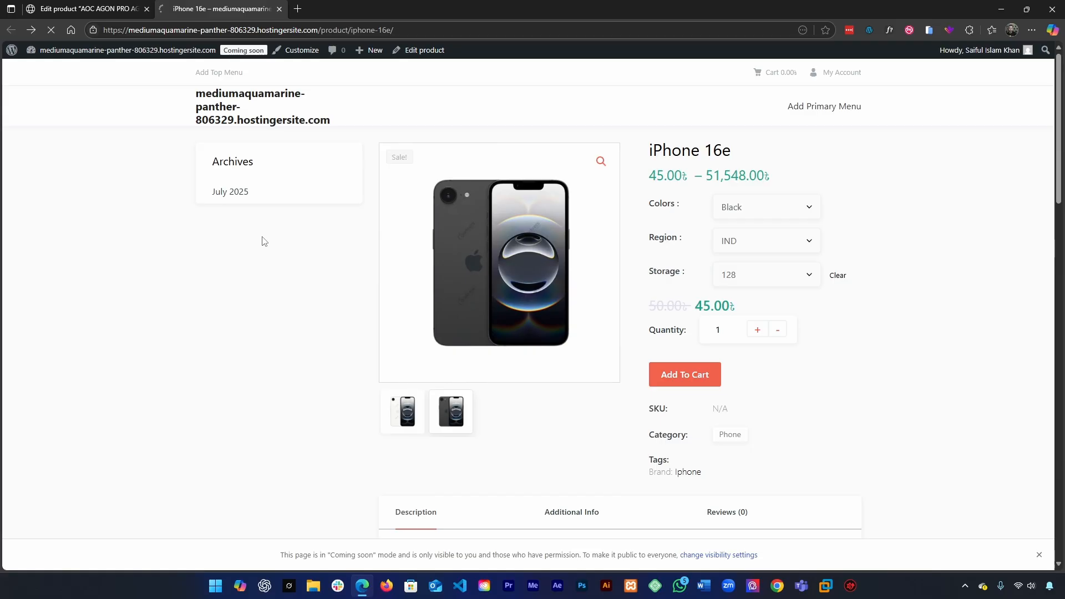
pyautogui.click(418, 270)
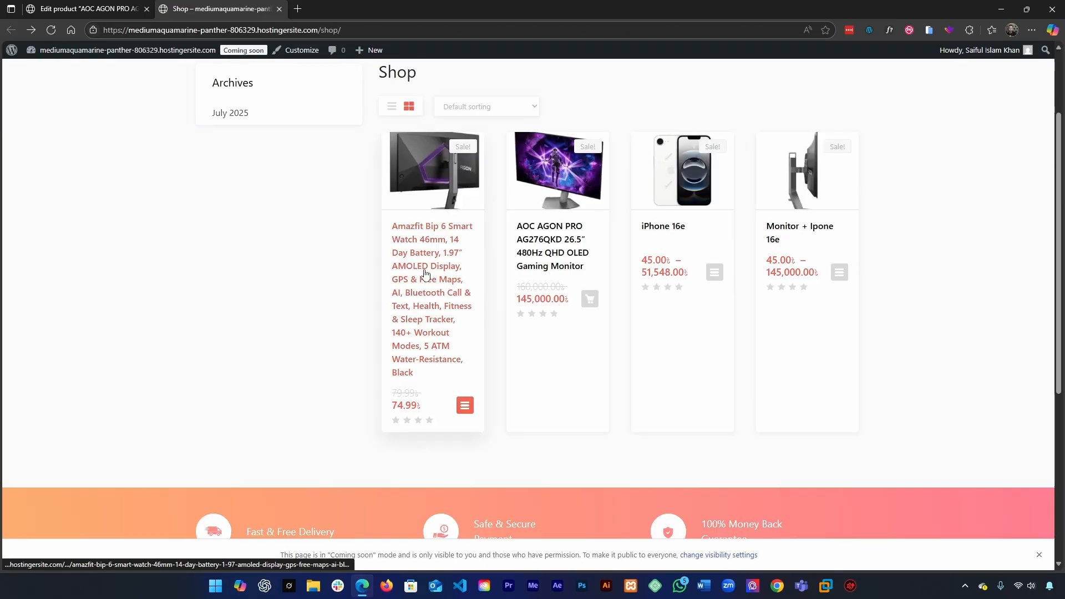
pyautogui.click(549, 243)
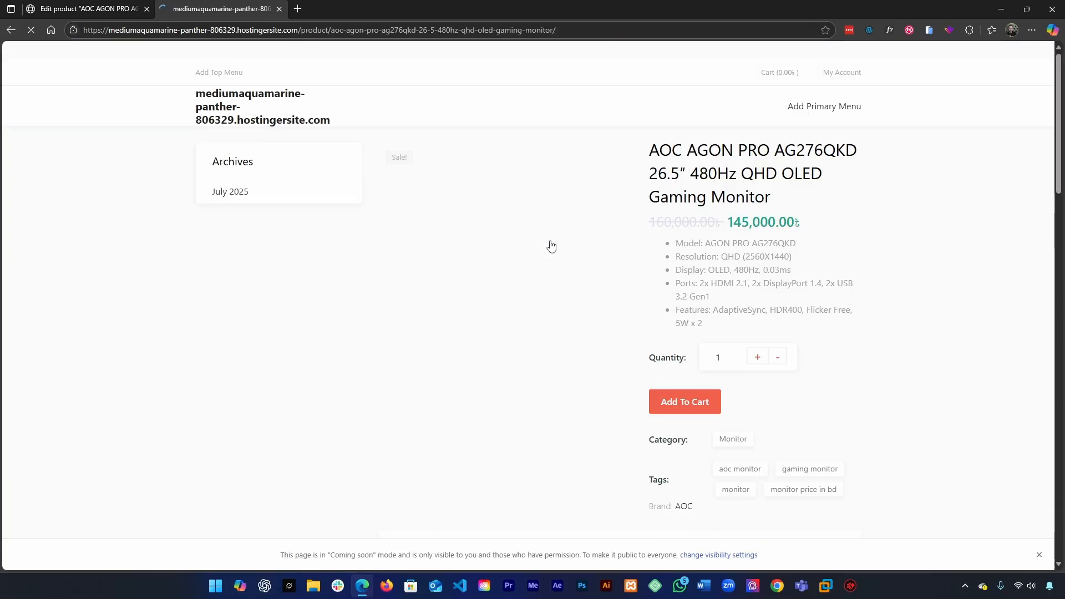
pyautogui.click(672, 398)
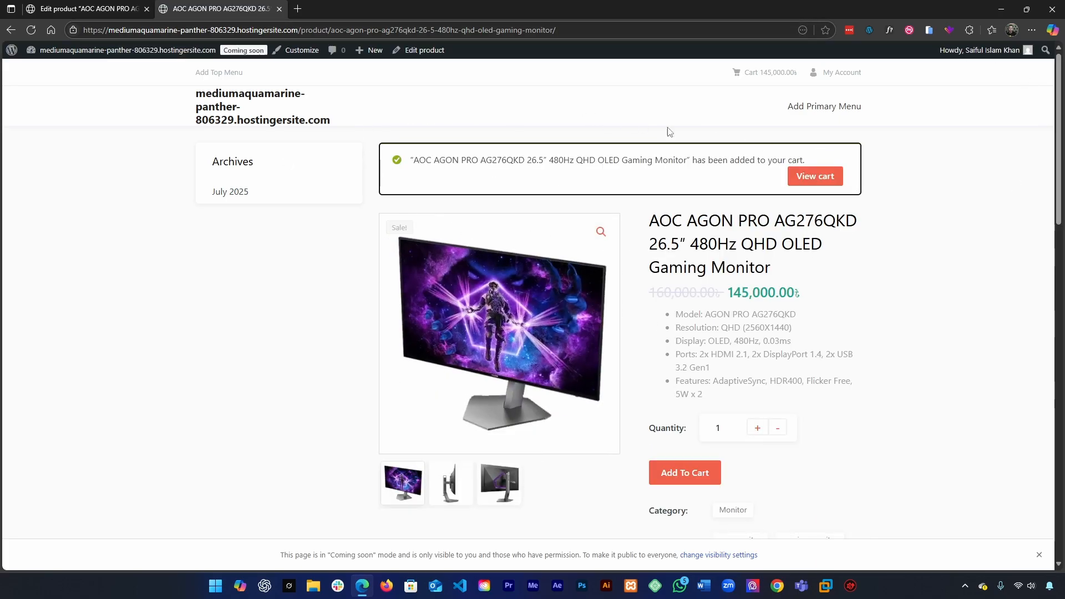
# Step: Visit the store's home page and load the /shop page from there
pyautogui.click(234, 122)
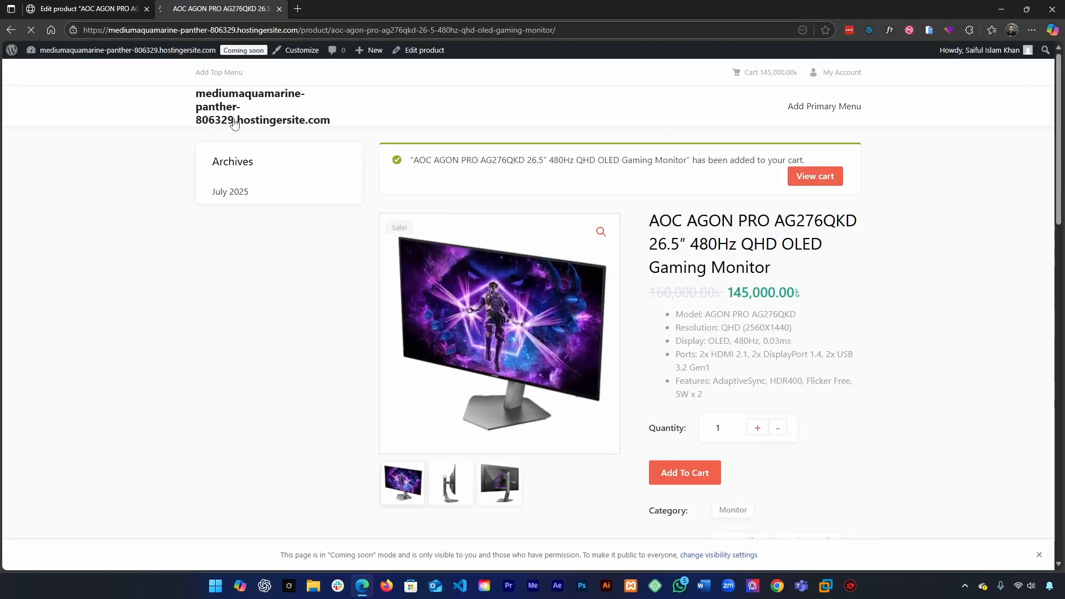
pyautogui.click(331, 29)
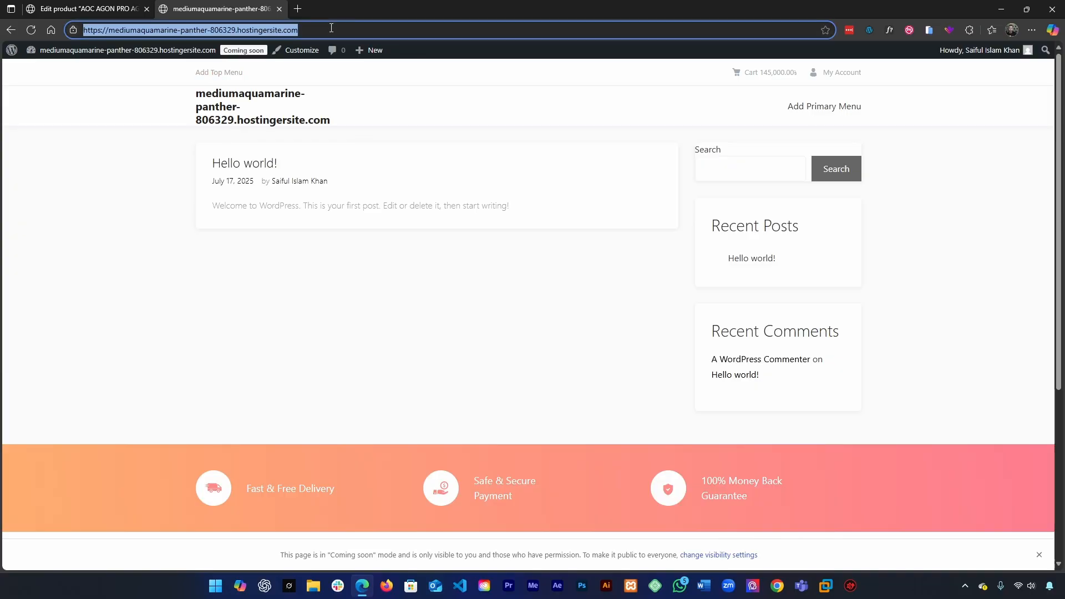
pyautogui.press('End')
pyautogui.write('/sh')
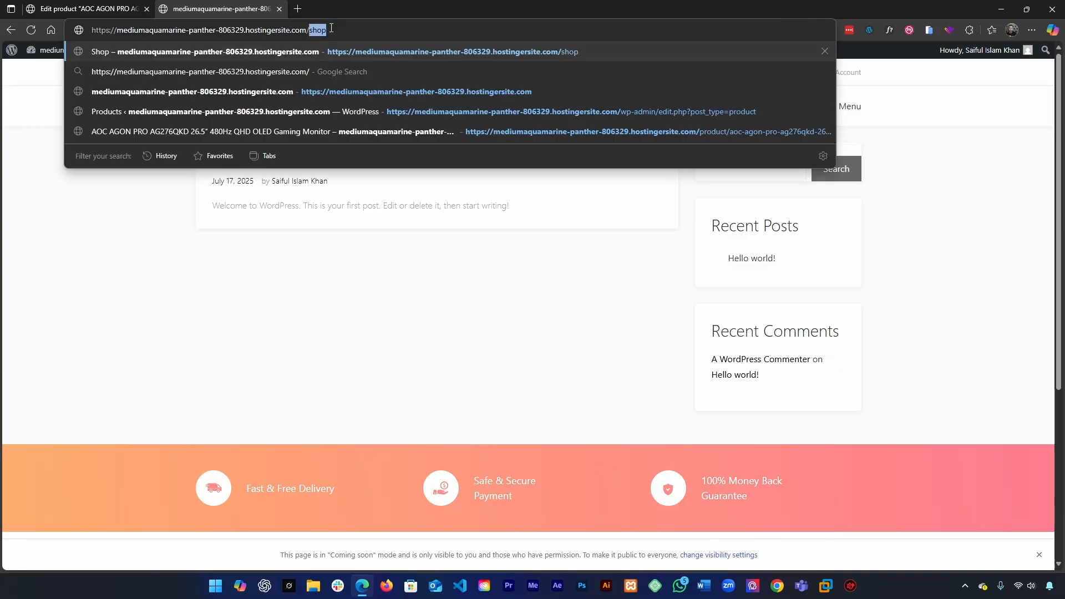
pyautogui.press('Return')
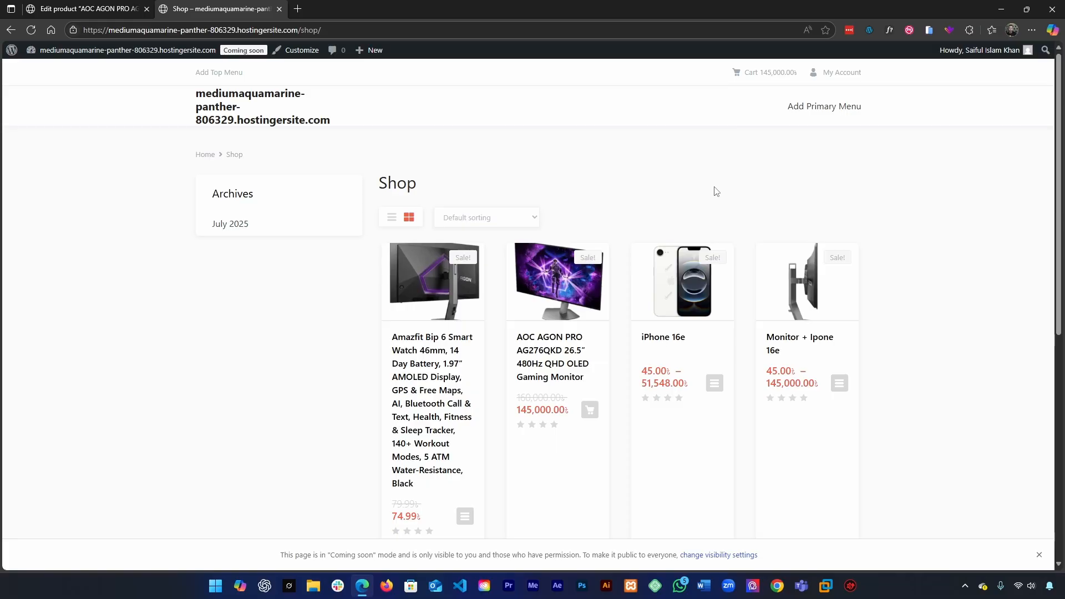
# Step: Preview the cart contents from the shop page, view the full cart and its checkout page, and return to the shop
pyautogui.moveTo(765, 76)
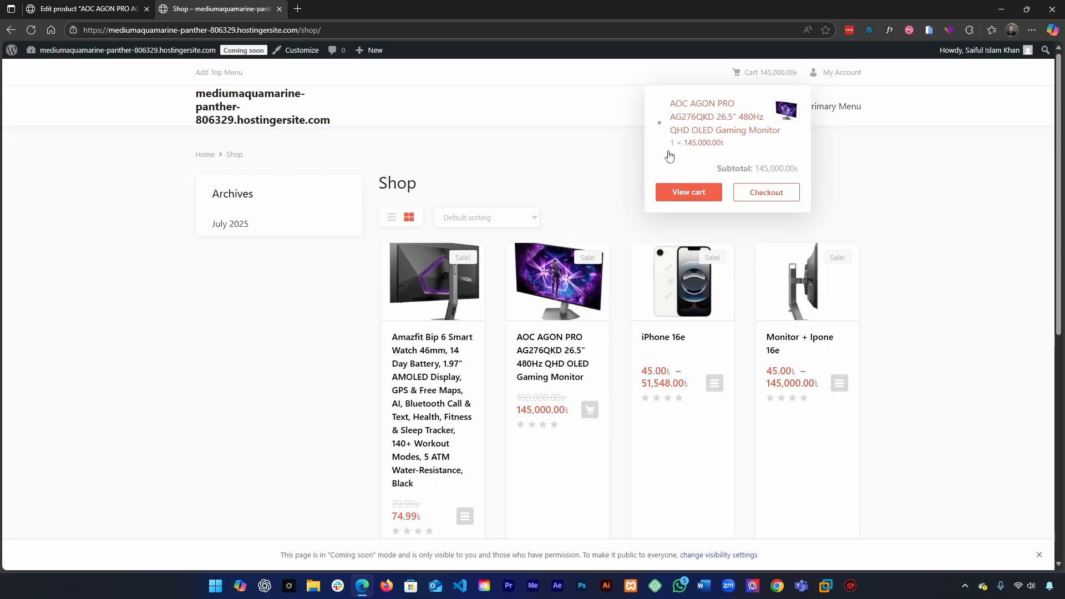
pyautogui.click(682, 199)
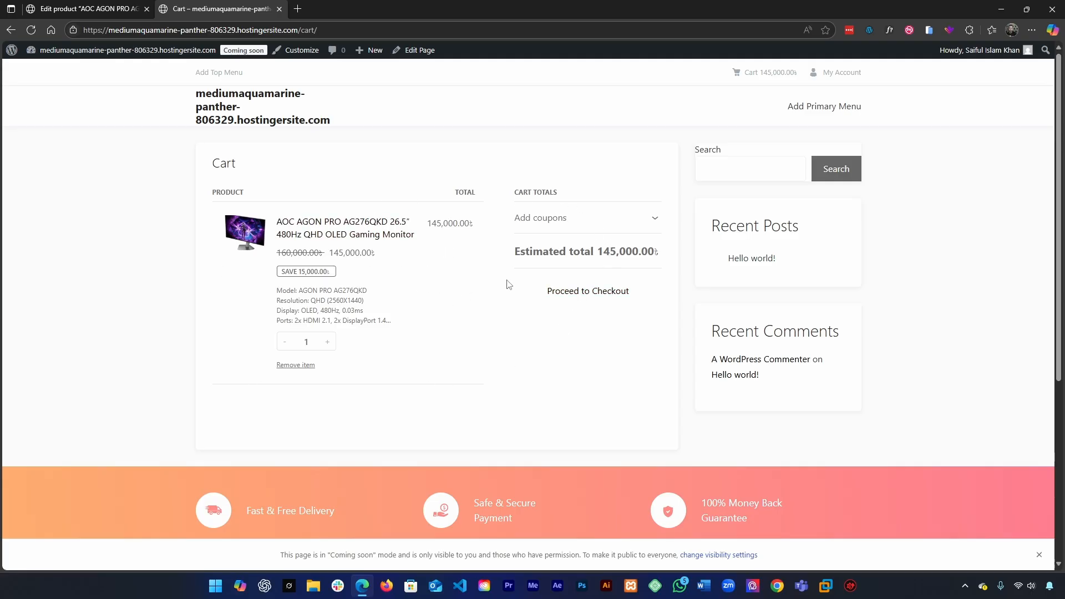
pyautogui.click(574, 300)
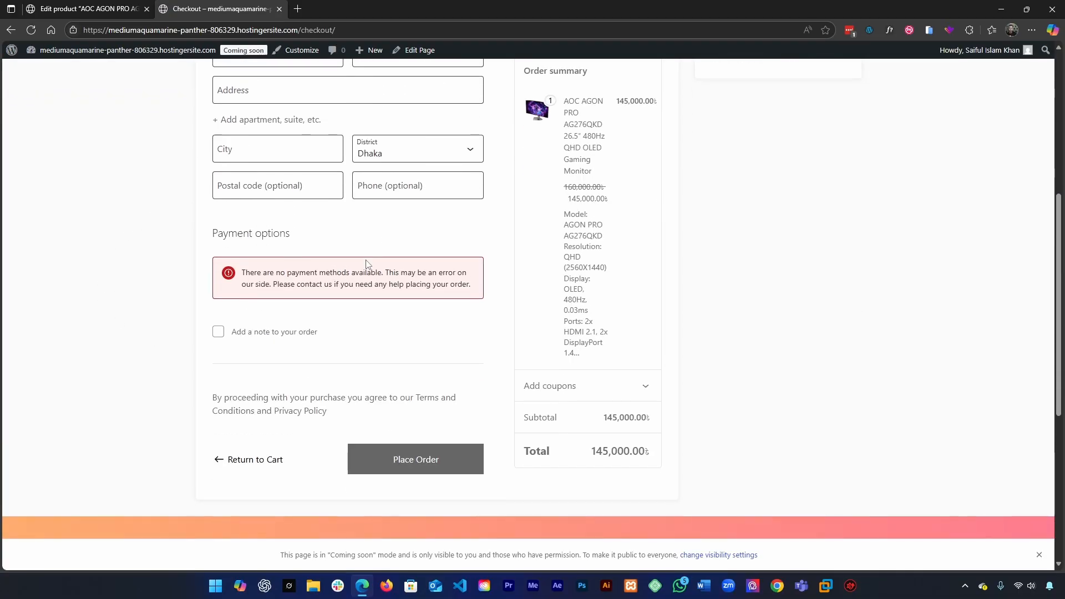
pyautogui.hotkey('alt', 'Left')
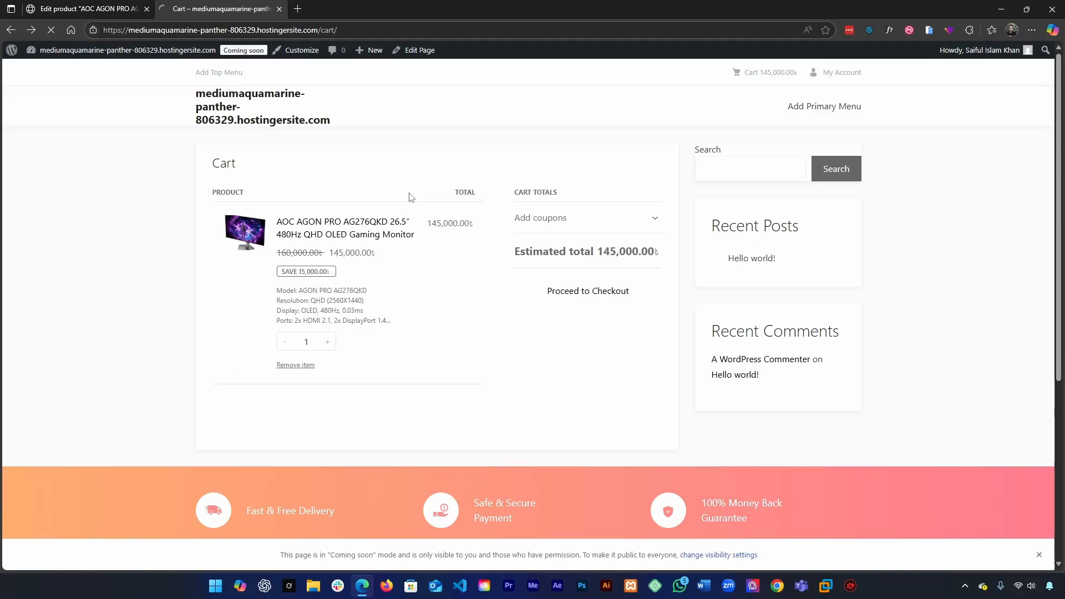
pyautogui.hotkey('alt', 'Left')
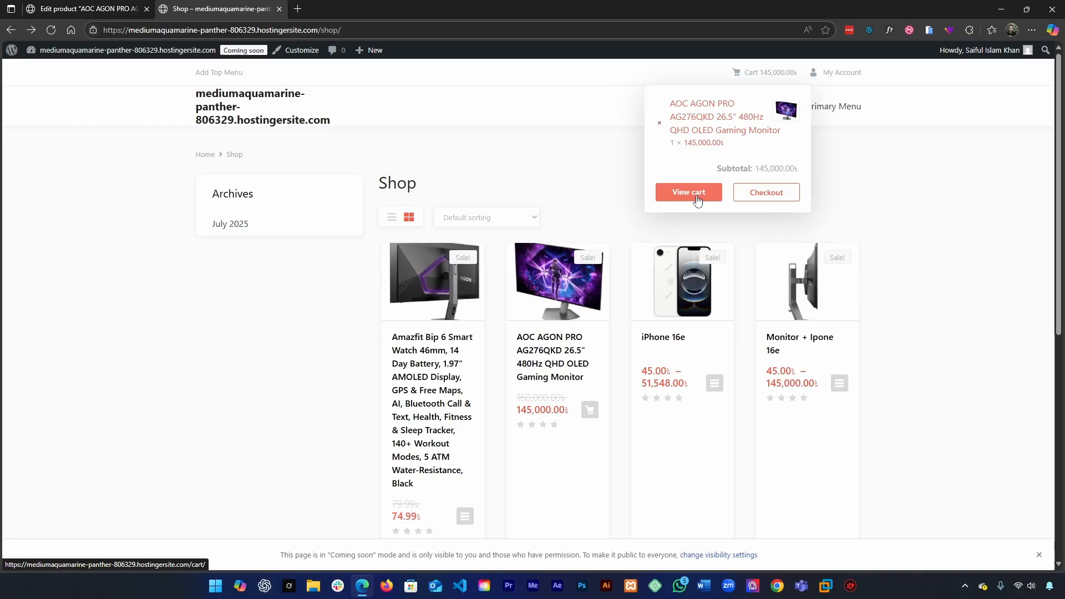
# Step: Open the checkout directly from the cart preview and examine the billing fields, payment options and order summary
pyautogui.click(754, 197)
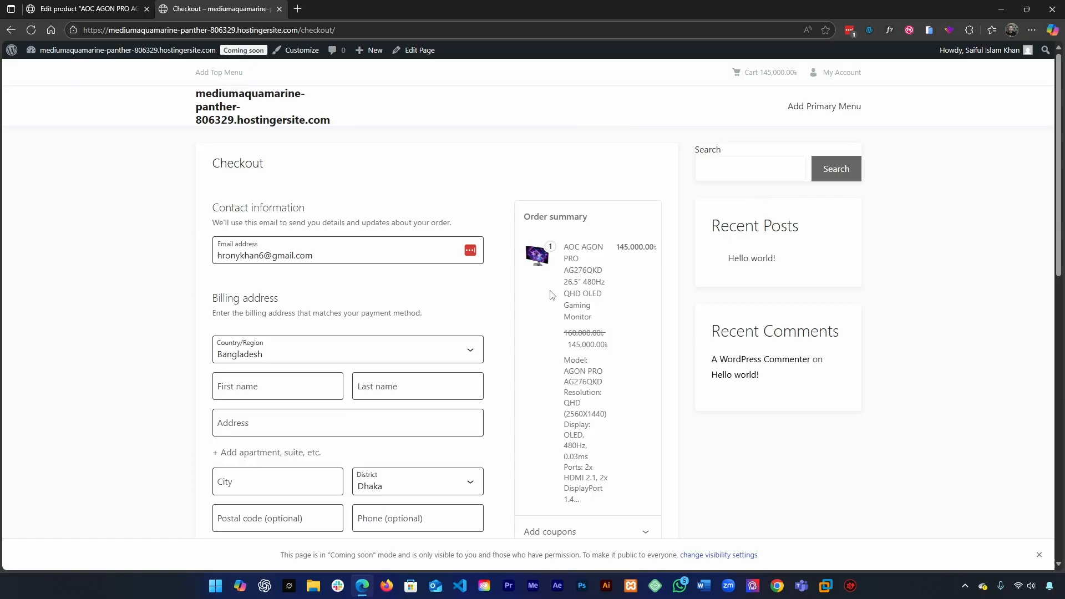
pyautogui.scroll(-3, 226, 238)
pyautogui.scroll(3, 230, 247)
pyautogui.scroll(-4, 360, 377)
pyautogui.scroll(4, 333, 370)
pyautogui.scroll(-5, 300, 370)
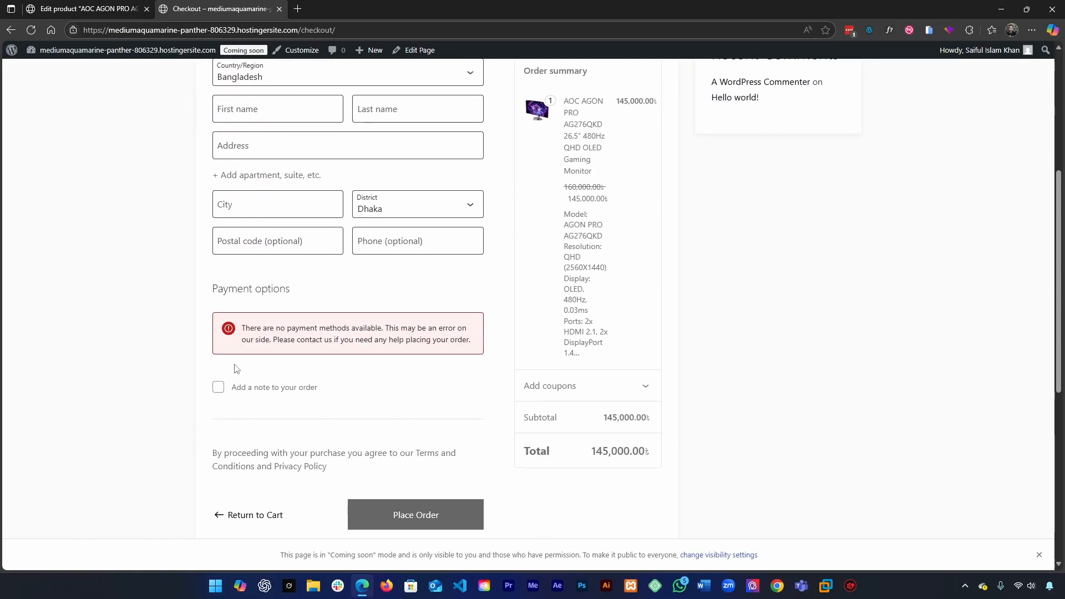
pyautogui.scroll(3, 659, 317)
pyautogui.scroll(-3, 660, 317)
pyautogui.scroll(-4, 660, 316)
pyautogui.scroll(7, 660, 317)
# Step: Enable Cash on delivery among the offline payment methods in the WooCommerce payment settings
pyautogui.click(88, 8)
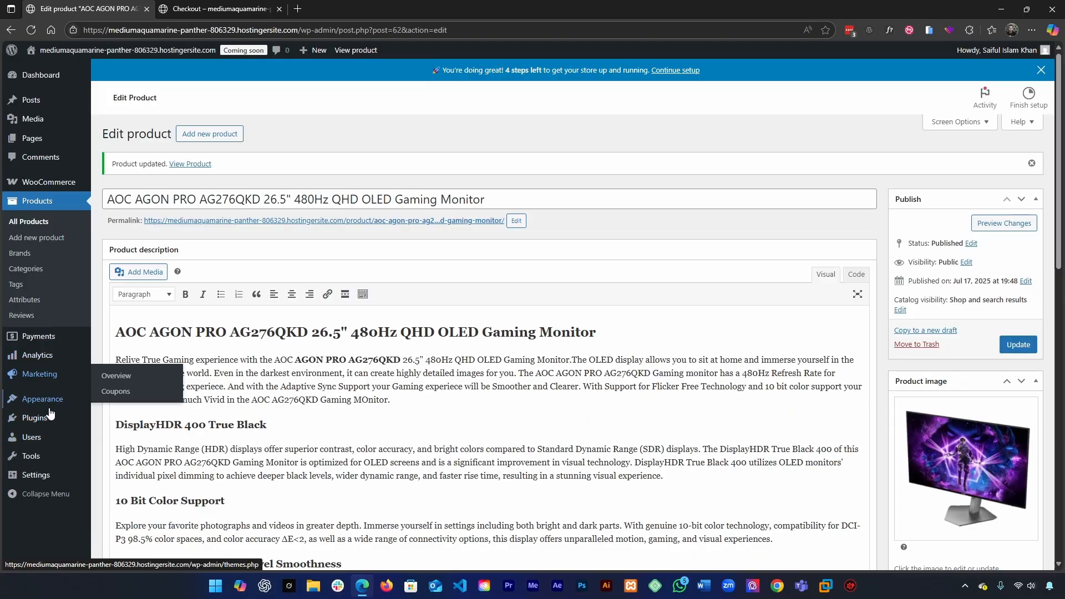
pyautogui.moveTo(49, 182)
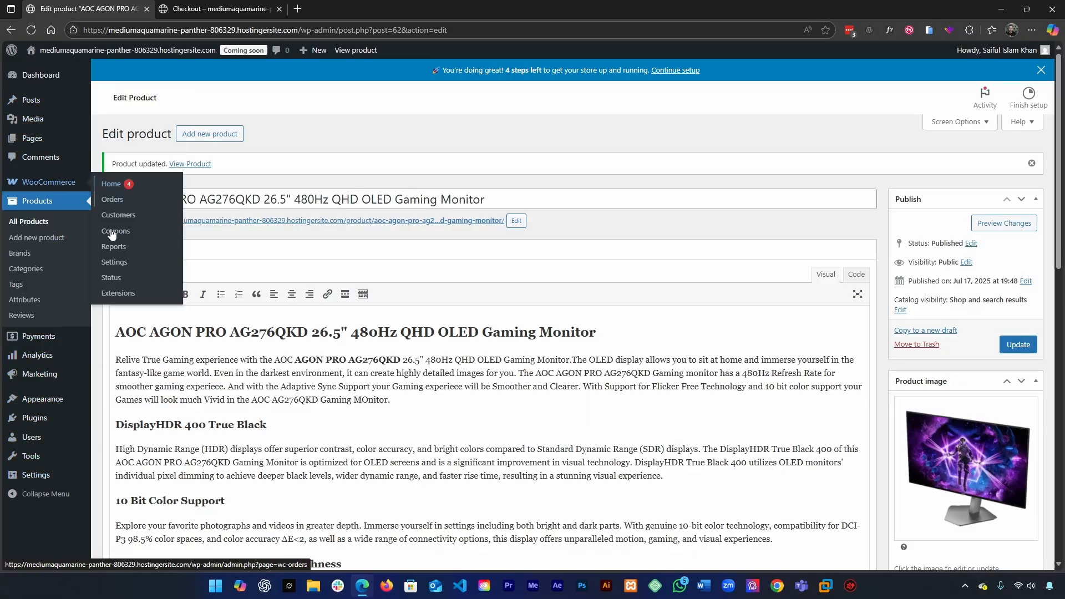
pyautogui.click(116, 269)
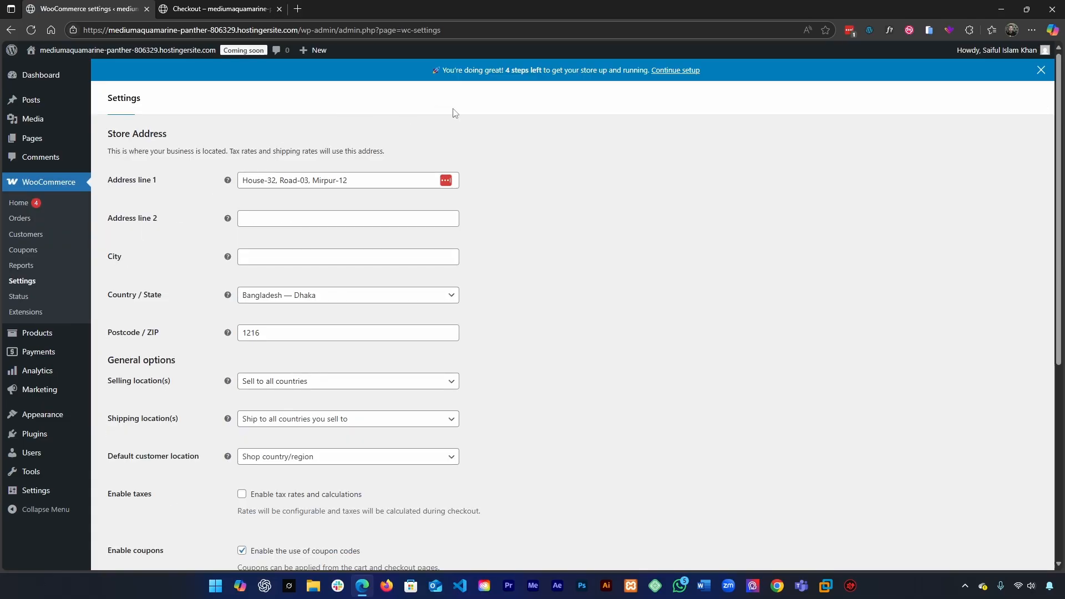
pyautogui.click(251, 128)
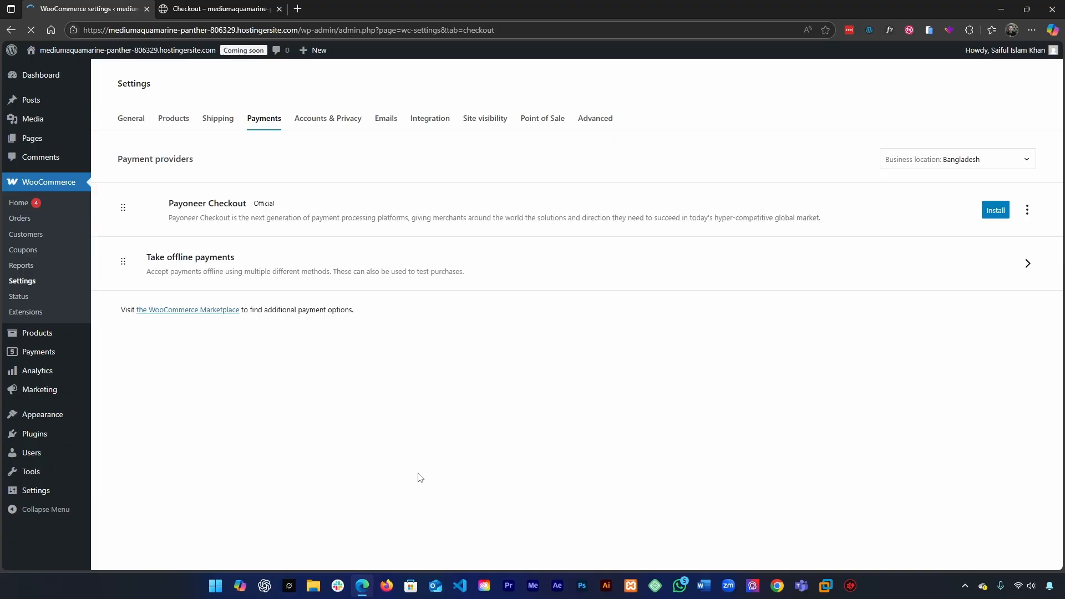
pyautogui.click(861, 245)
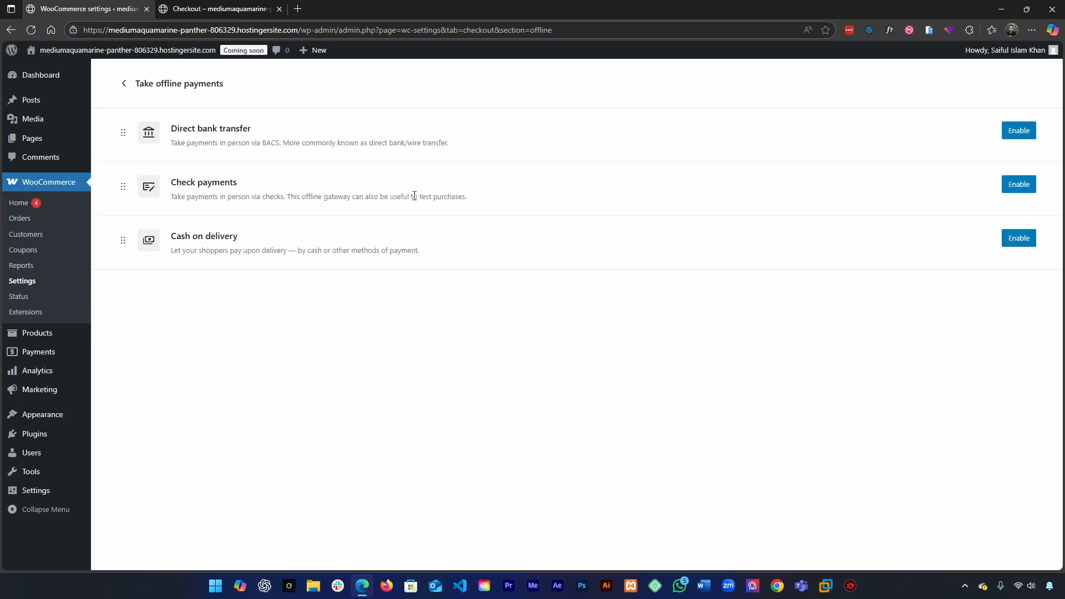
pyautogui.click(1032, 242)
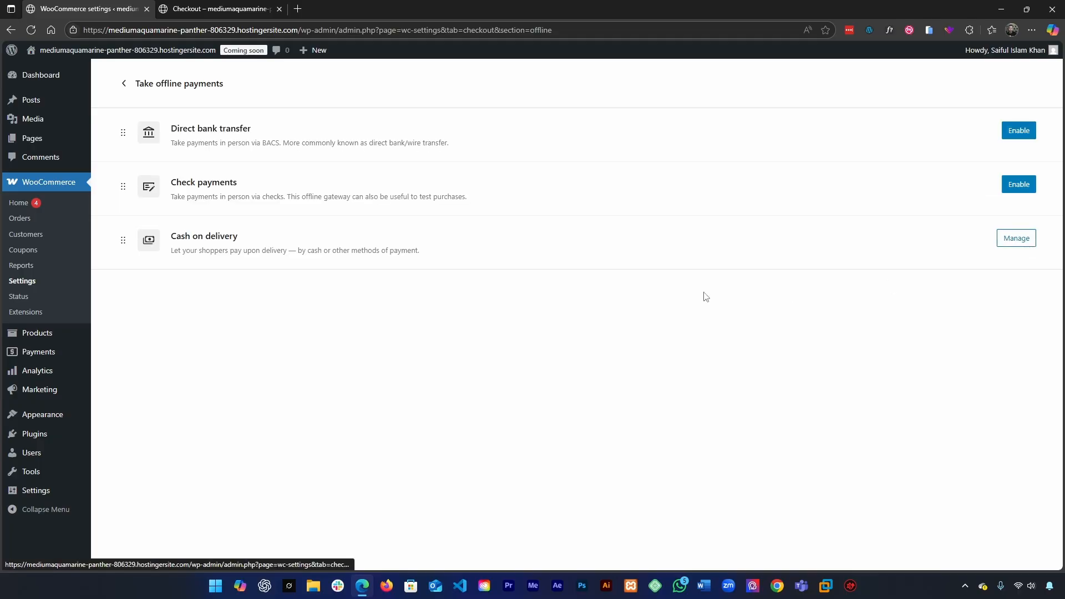
# Step: Check the payment options notice on the open checkout page, and return to the offline payment settings
pyautogui.click(284, 8)
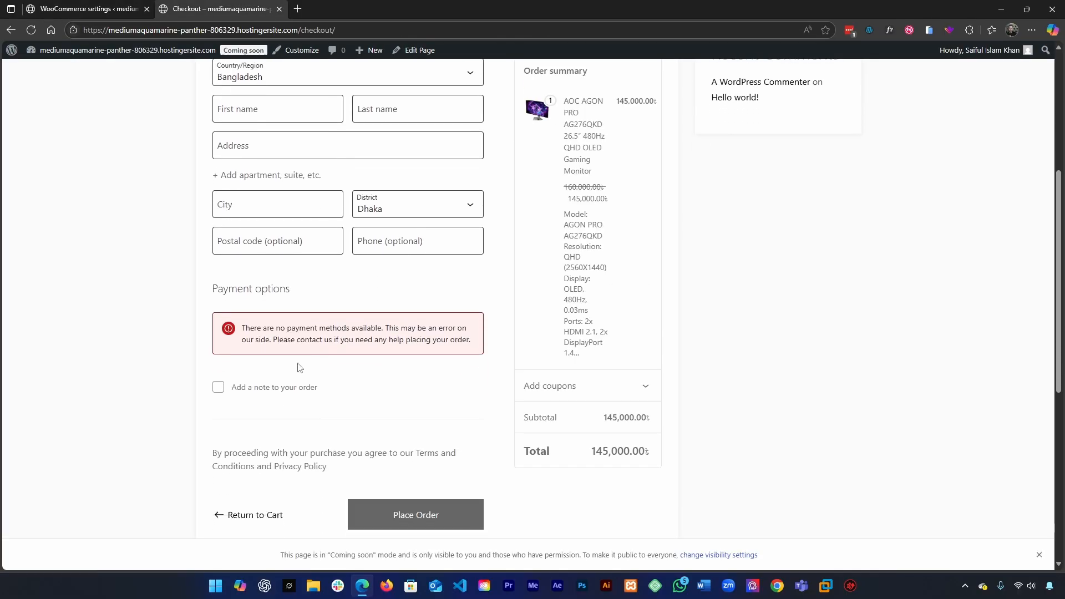
pyautogui.moveTo(218, 339); pyautogui.dragTo(459, 340)
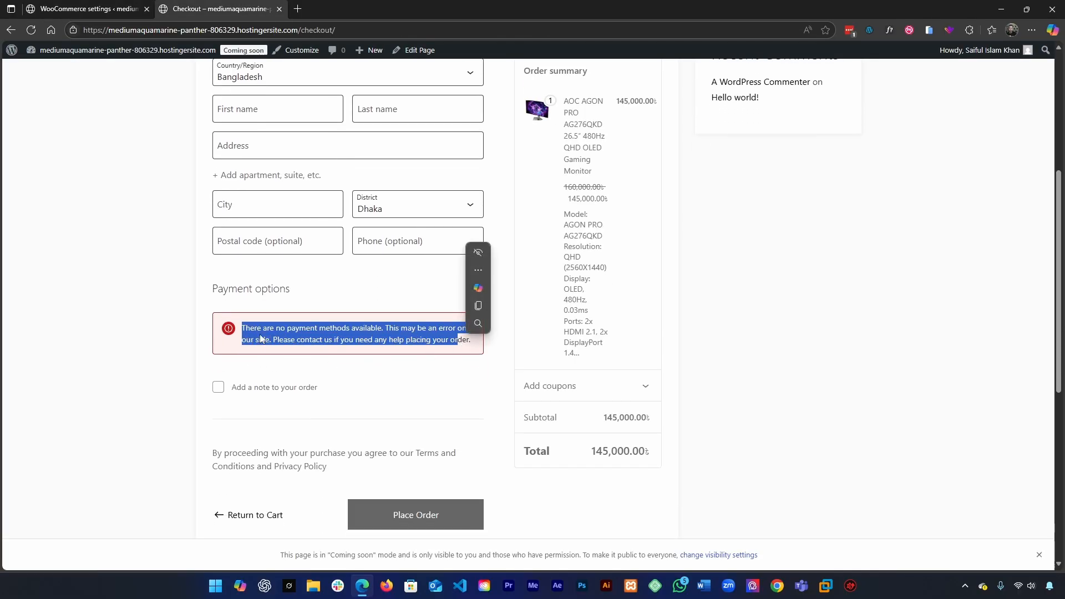
pyautogui.hotkey('ctrl', 'shift', 'Tab')
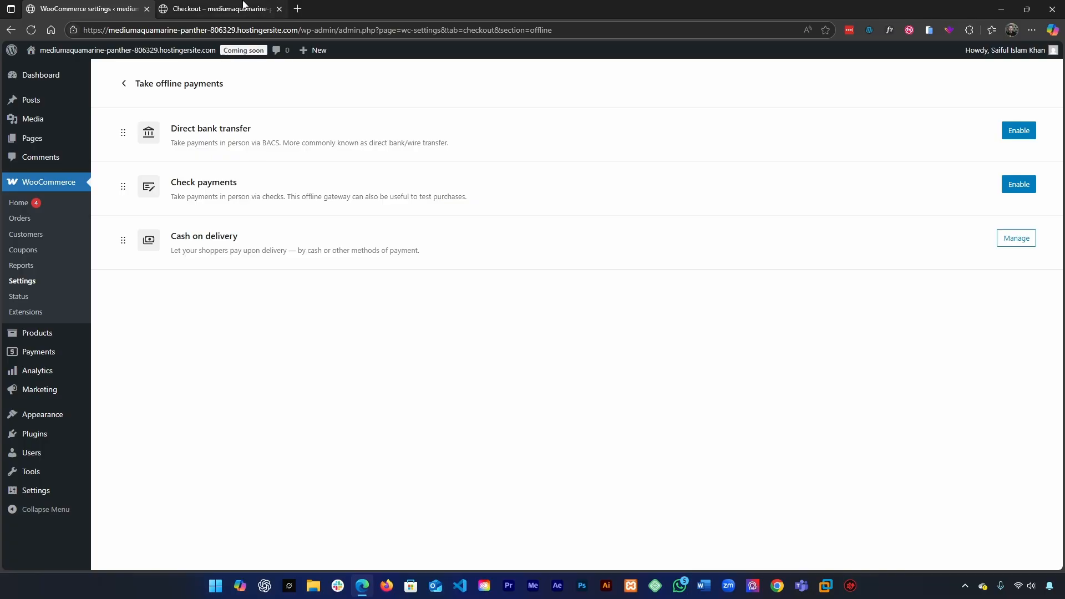
# Step: Reload the open checkout page and check the Cash on delivery entry under the payment options
pyautogui.click(219, 8)
pyautogui.click(26, 33)
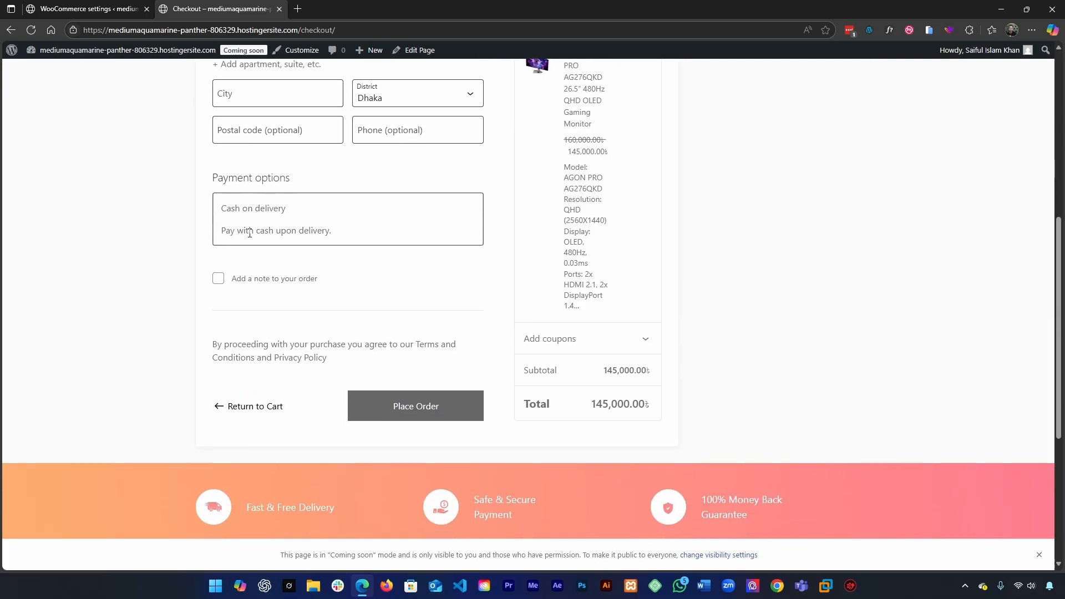
pyautogui.moveTo(348, 233); pyautogui.dragTo(214, 220)
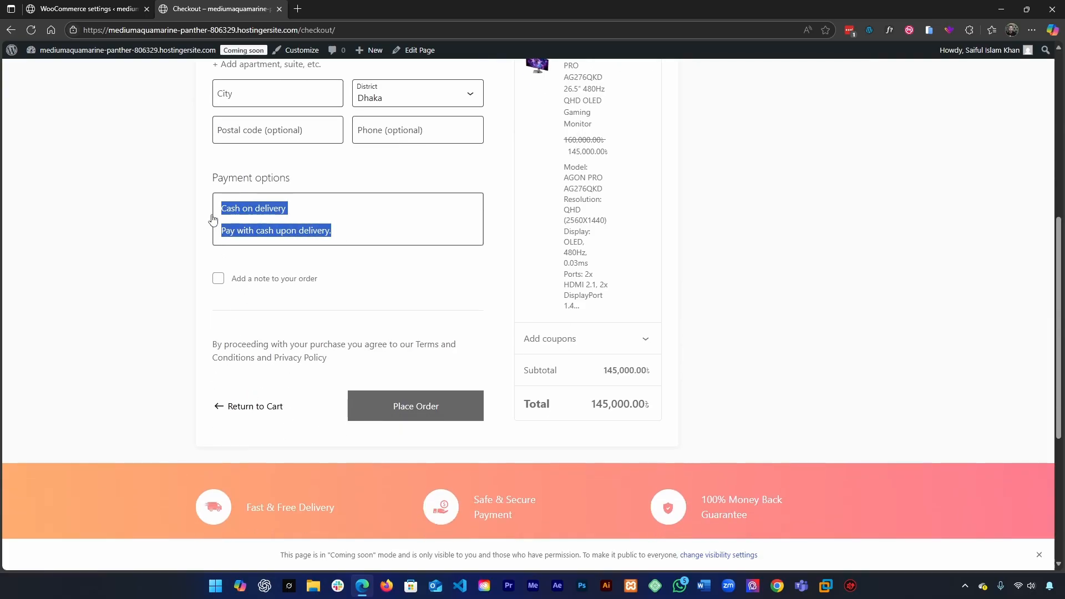
# Step: Fill in the checkout's contact and billing details from the customer's saved LastPass address profile, confirming the personal information fill
pyautogui.scroll(4, 162, 296)
pyautogui.scroll(3, 165, 297)
pyautogui.scroll(-3, 271, 305)
pyautogui.click(245, 218)
pyautogui.click(245, 218)
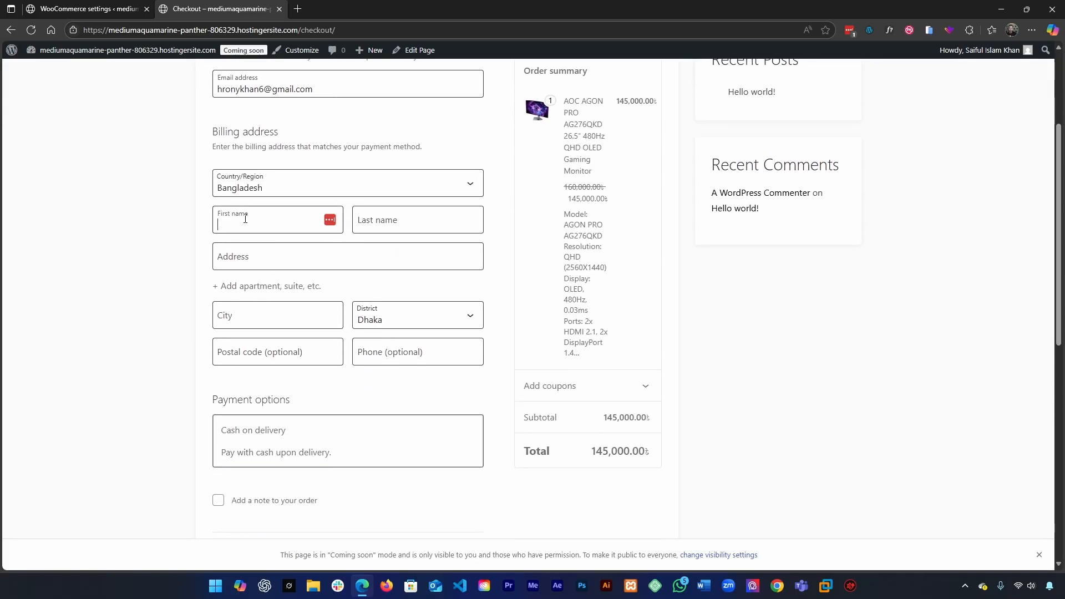
pyautogui.write('Saifu')
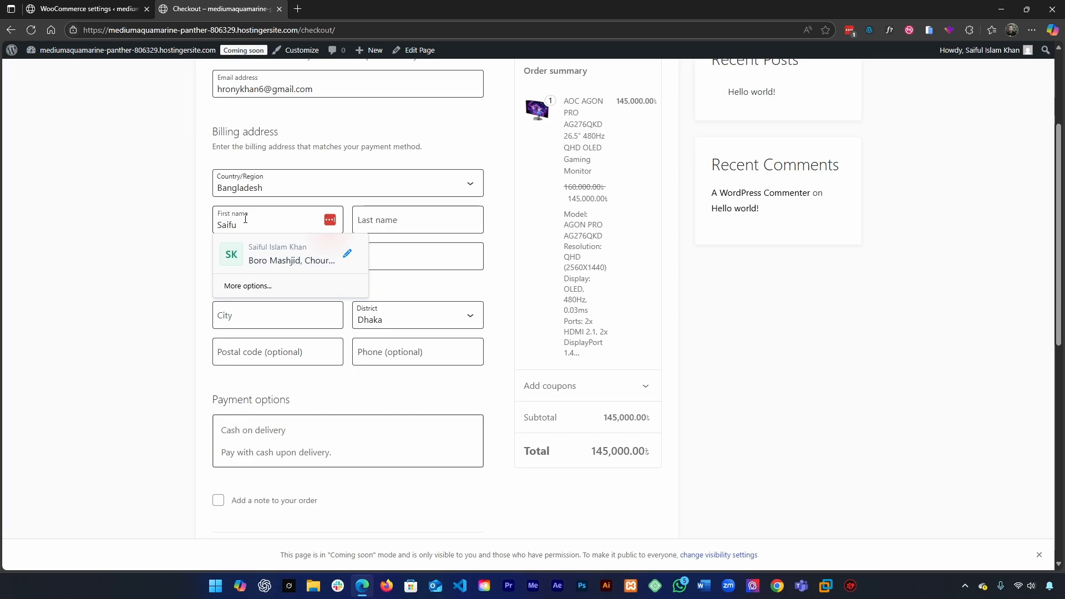
pyautogui.click(248, 256)
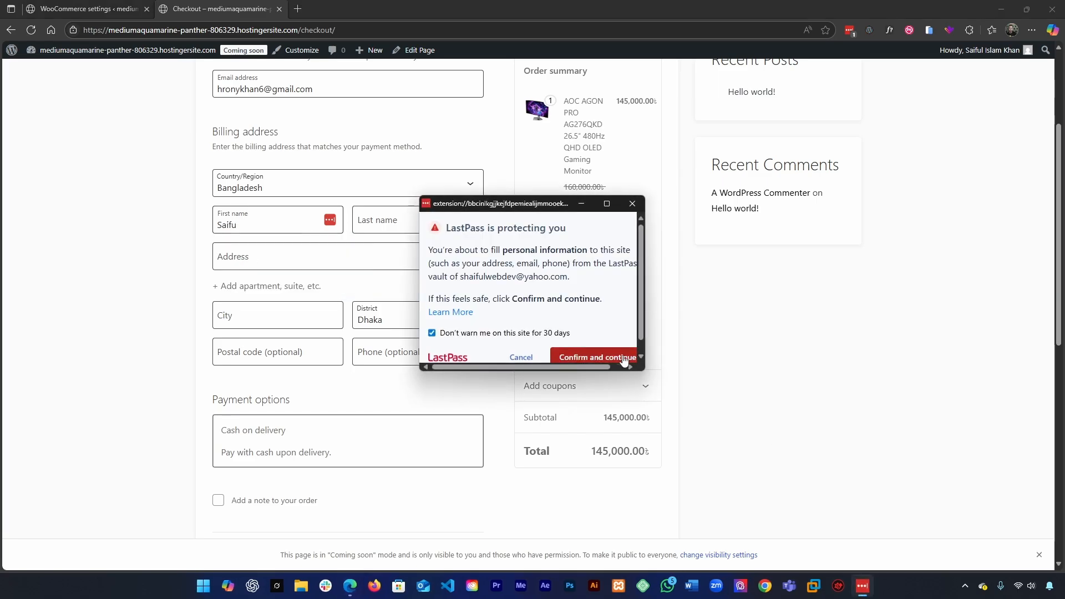
pyautogui.click(604, 354)
# Step: Review the filled-in billing details on the checkout page and place the order with Cash on delivery
pyautogui.scroll(-5, 274, 358)
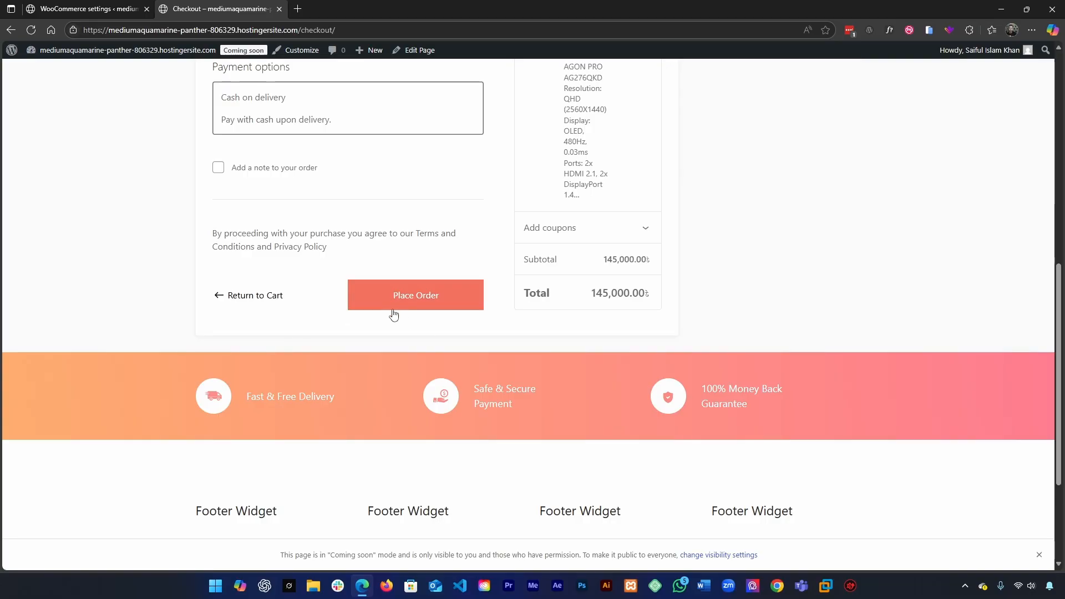
pyautogui.scroll(5, 393, 315)
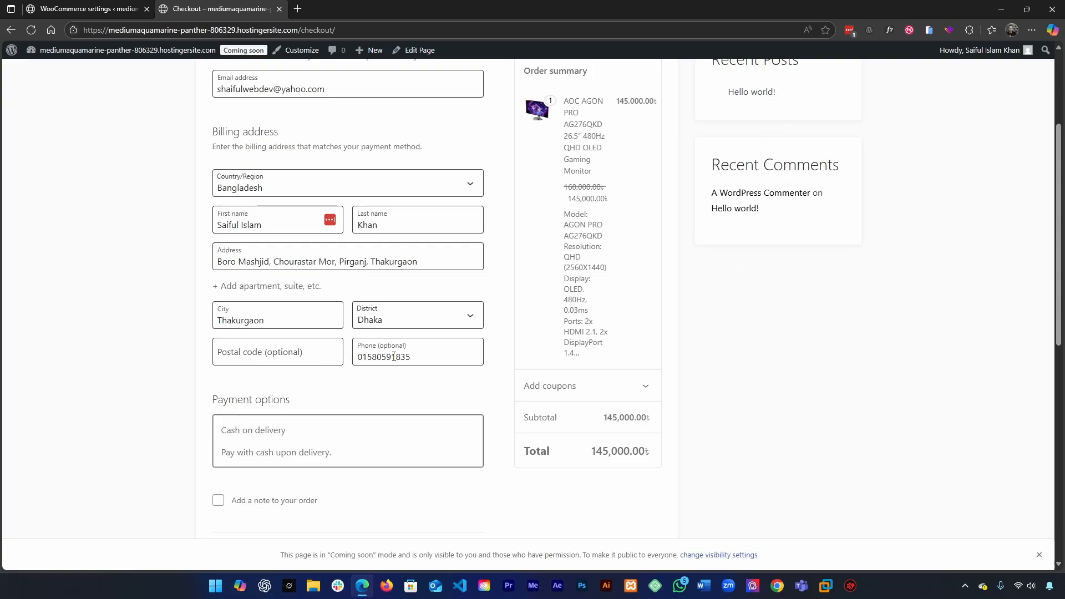
pyautogui.scroll(1, 571, 373)
pyautogui.scroll(-5, 477, 187)
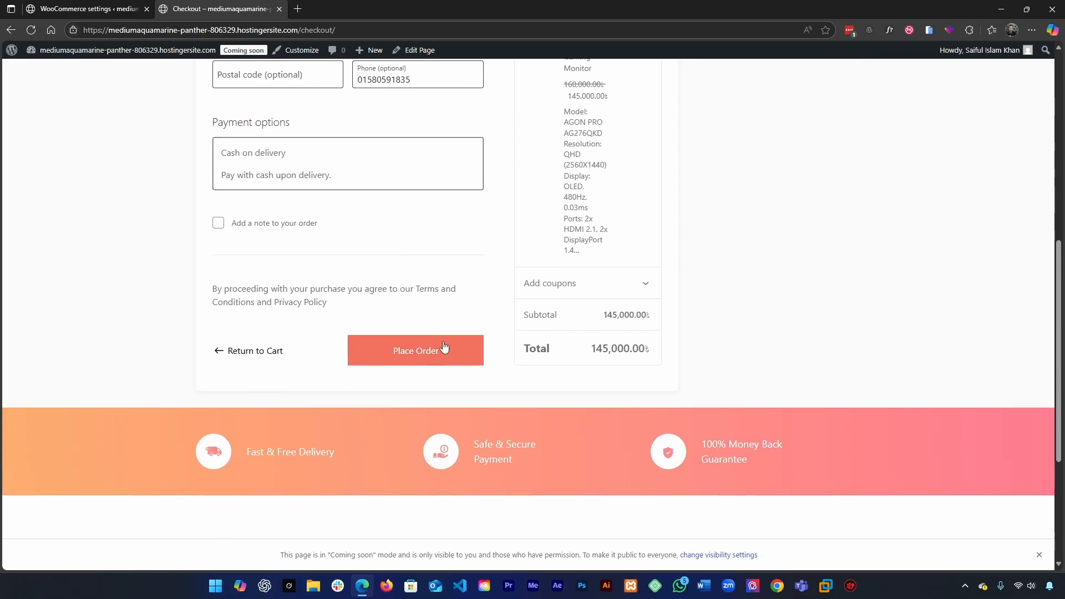
pyautogui.click(445, 347)
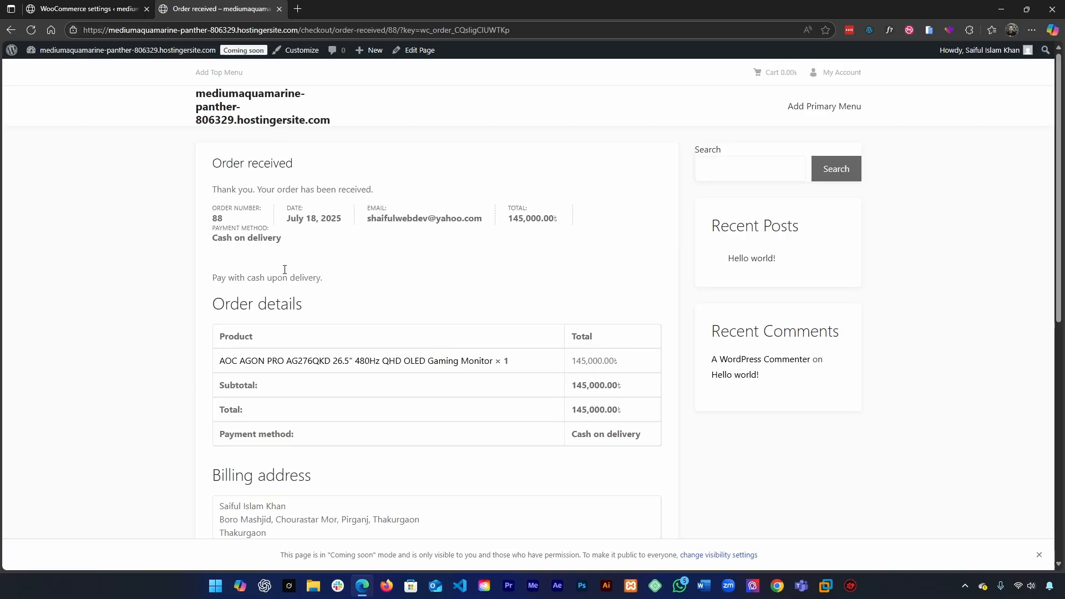
# Step: Examine the order confirmation page, including the order details, payment method and billing address
pyautogui.scroll(-4, 549, 262)
pyautogui.scroll(-1, 540, 305)
pyautogui.scroll(4, 416, 392)
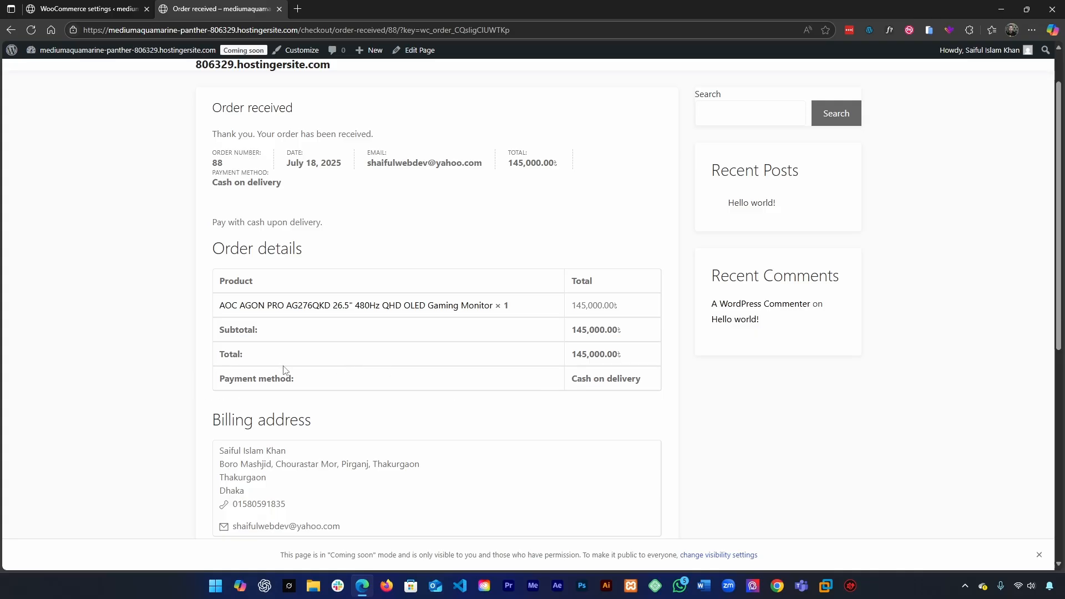
pyautogui.moveTo(259, 378); pyautogui.dragTo(427, 378)
pyautogui.moveTo(668, 382); pyautogui.dragTo(636, 395)
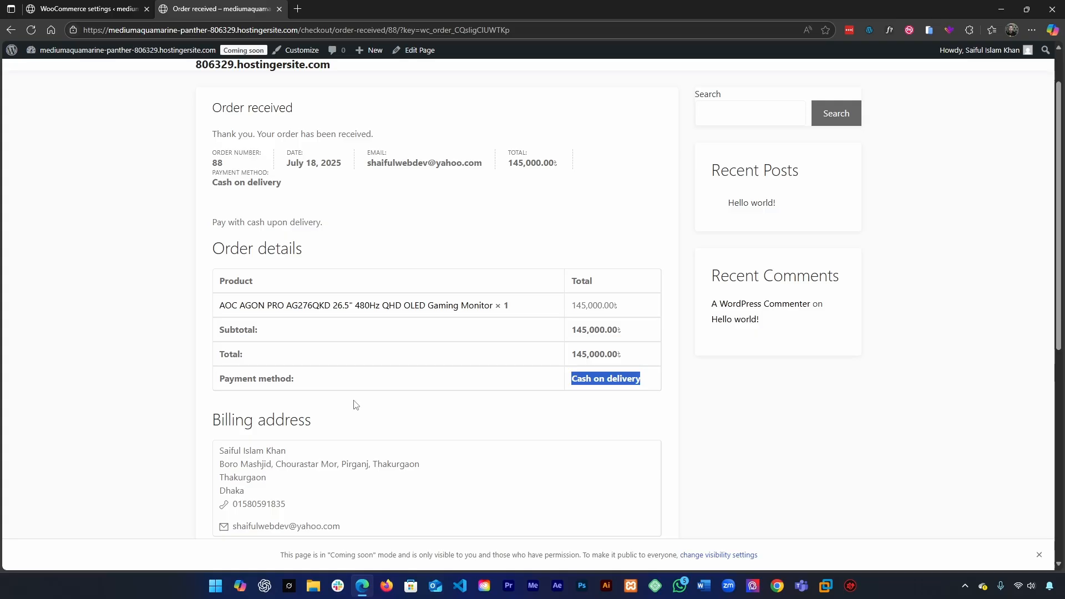
pyautogui.scroll(1, 352, 405)
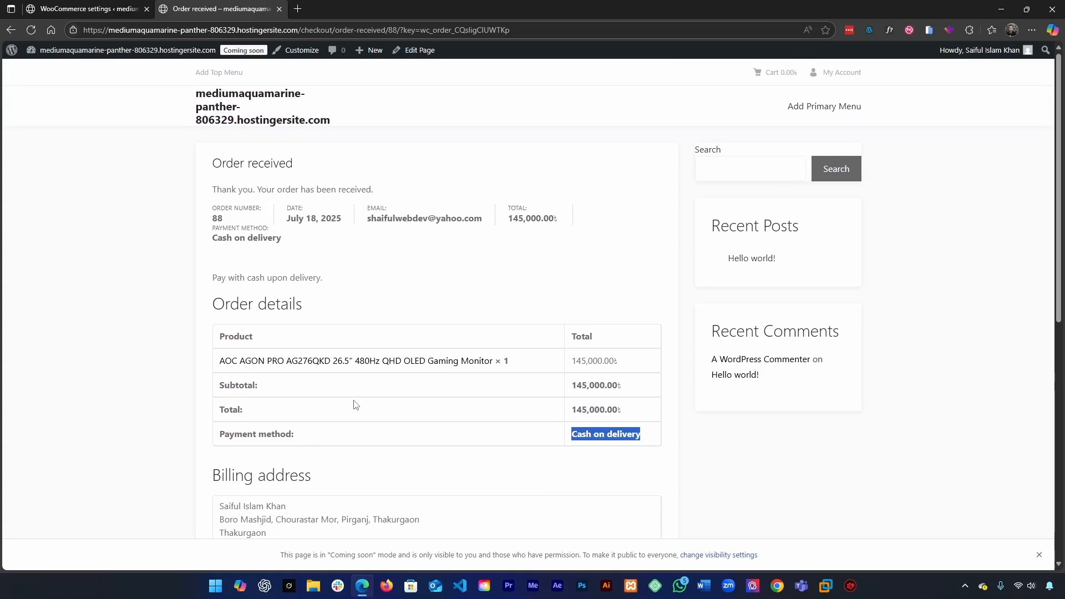
pyautogui.scroll(-5, 400, 336)
pyautogui.scroll(5, 446, 224)
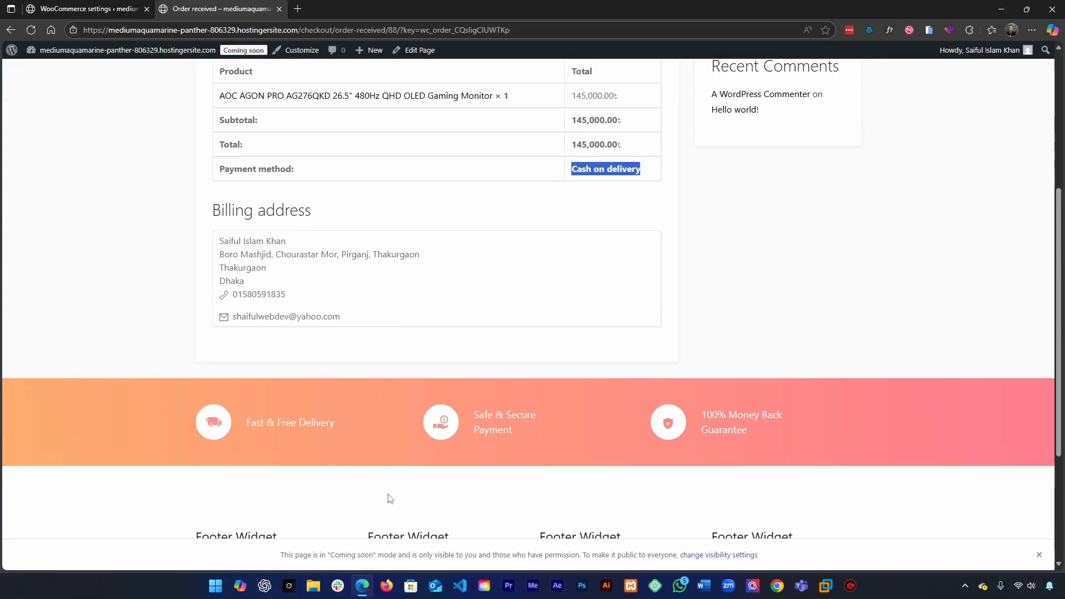
pyautogui.scroll(-5, 458, 306)
pyautogui.scroll(5, 456, 327)
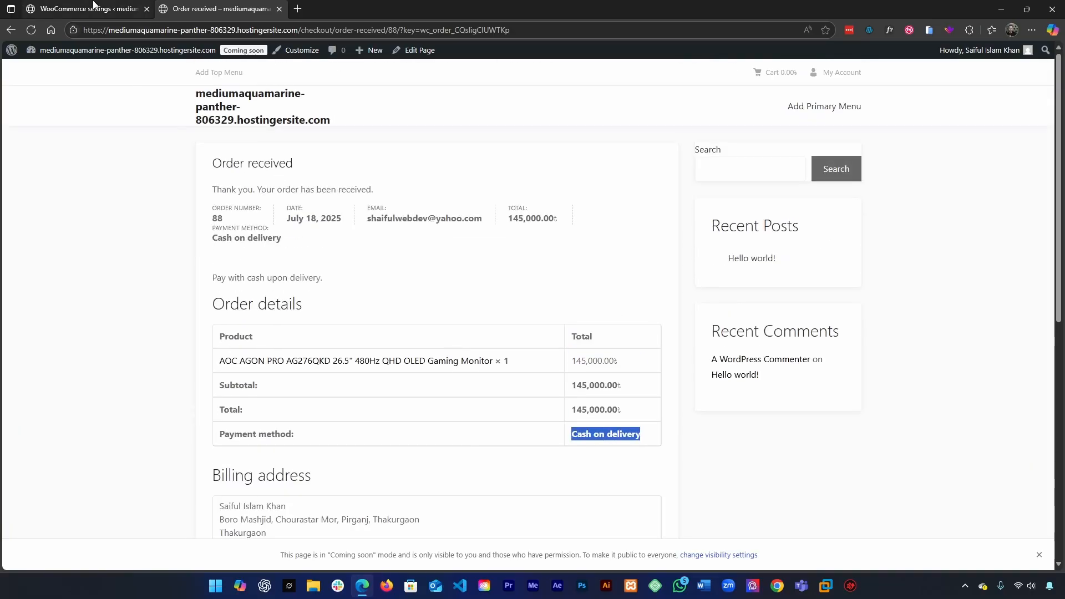
# Step: Return to the WordPress admin, open the WooCommerce orders list and examine the newly placed order's entry
pyautogui.hotkey('ctrl', 'shift', 'Tab')
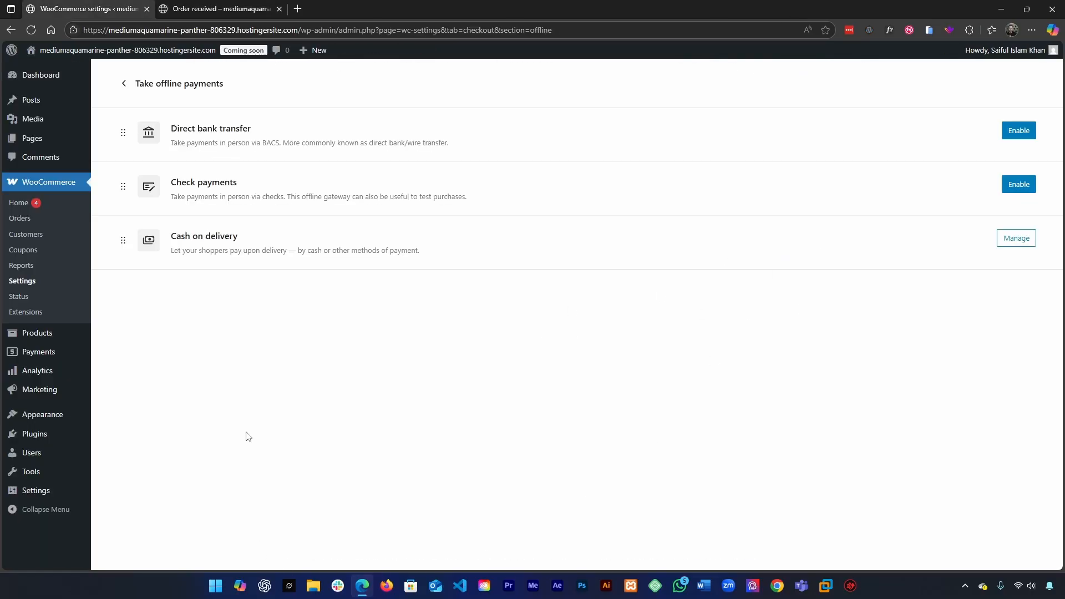
pyautogui.click(22, 219)
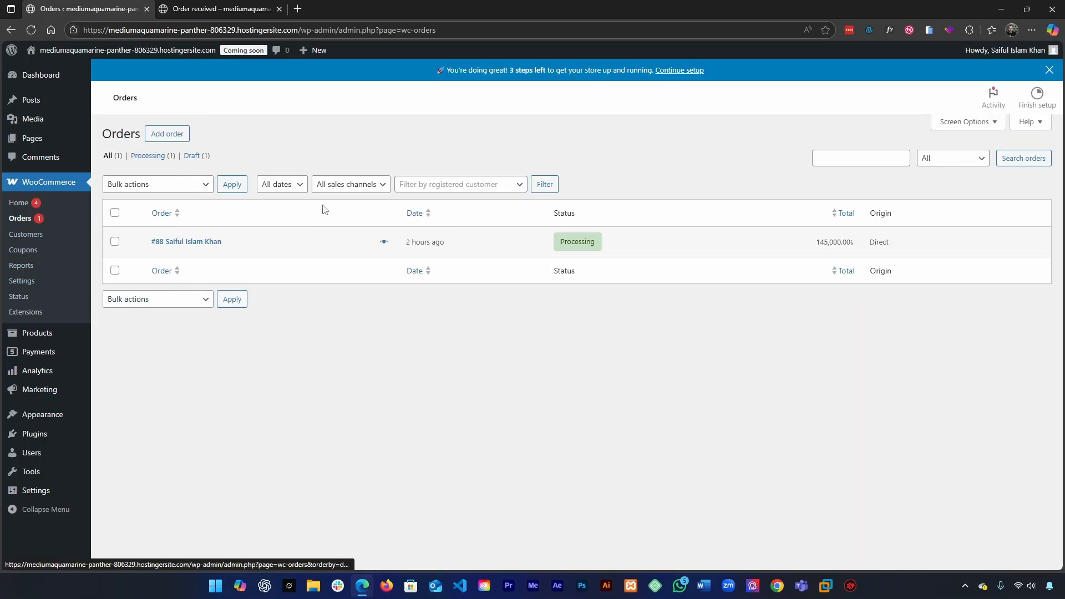
pyautogui.moveTo(165, 243); pyautogui.dragTo(276, 242)
pyautogui.click(383, 385)
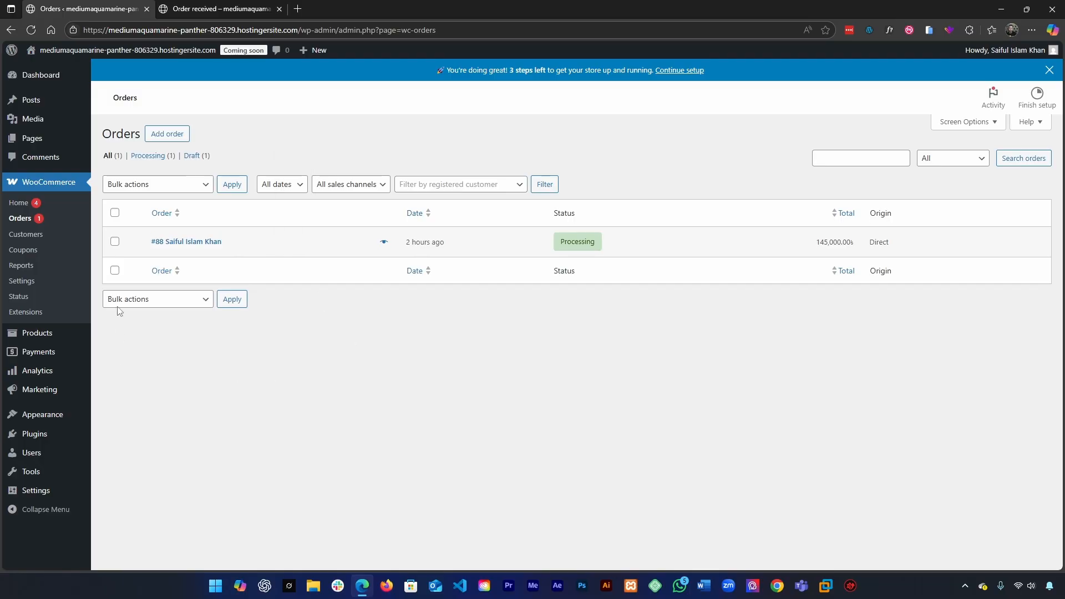
pyautogui.moveTo(118, 248); pyautogui.dragTo(237, 248)
pyautogui.click(333, 451)
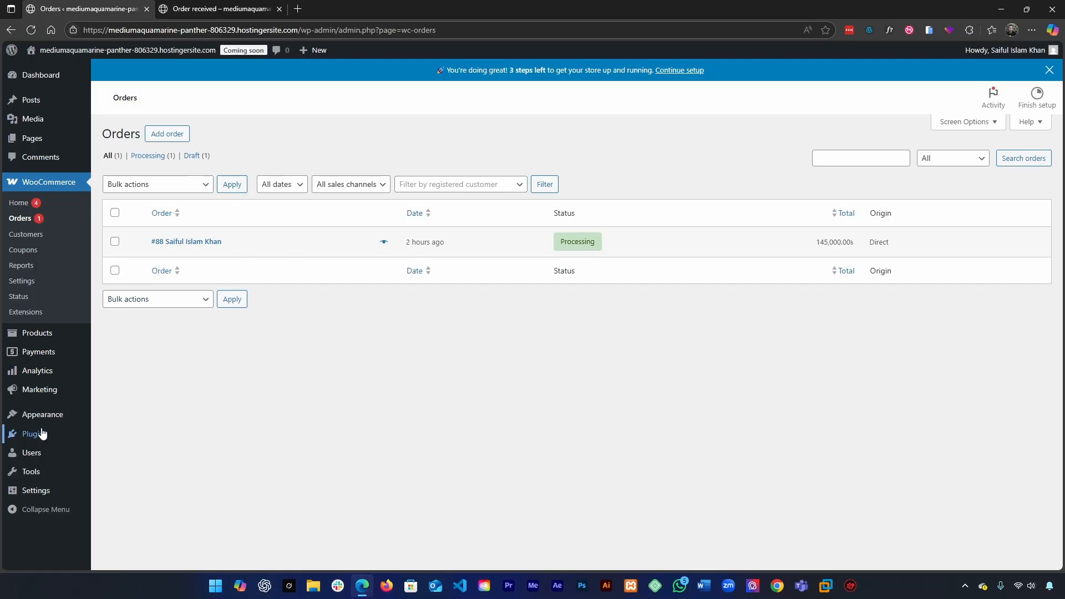